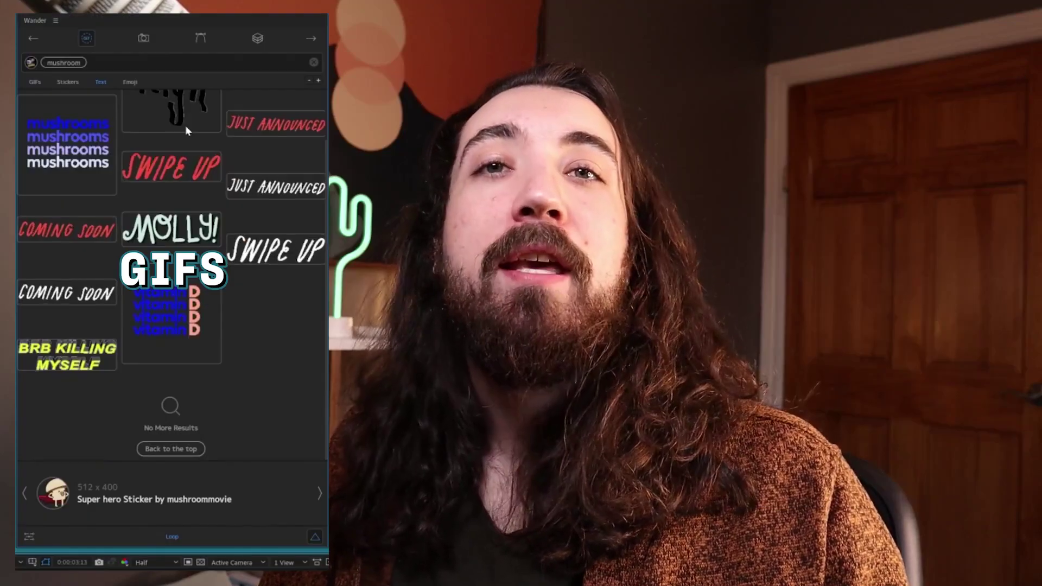
Launch the Wander extension from the Window > Extensions menu
{"action": "scroll", "coordinate": [184, 125], "scroll_direction": "up", "scroll_amount": 2}
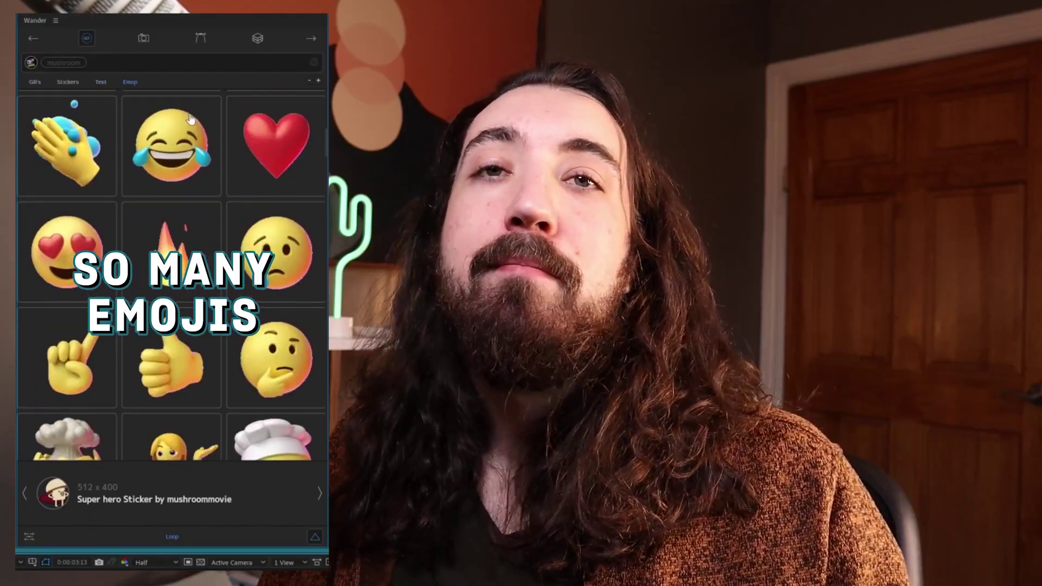
{"action": "scroll", "coordinate": [190, 113], "scroll_direction": "down", "scroll_amount": 10}
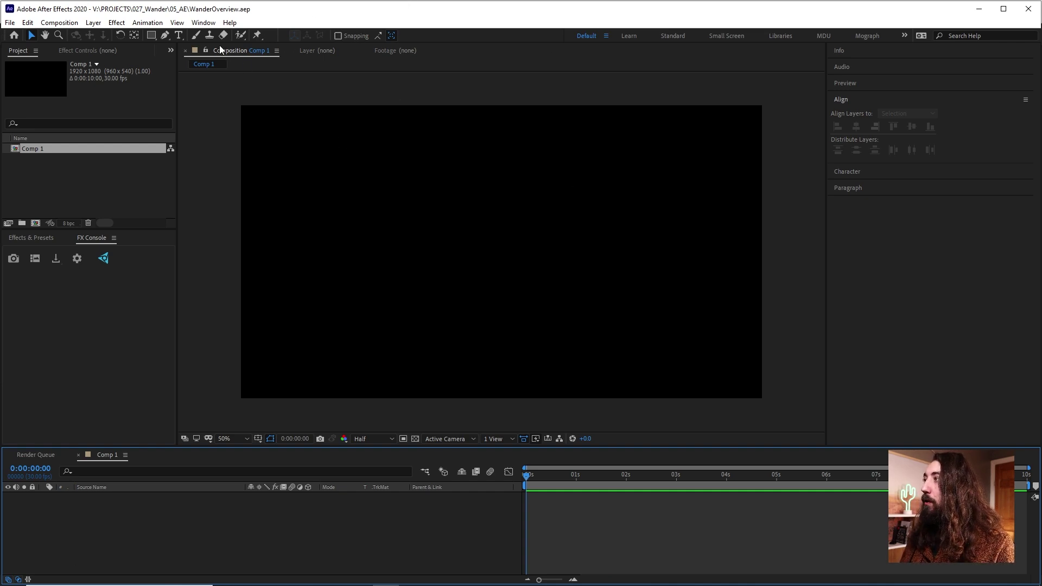
{"action": "left_click", "coordinate": [212, 24]}
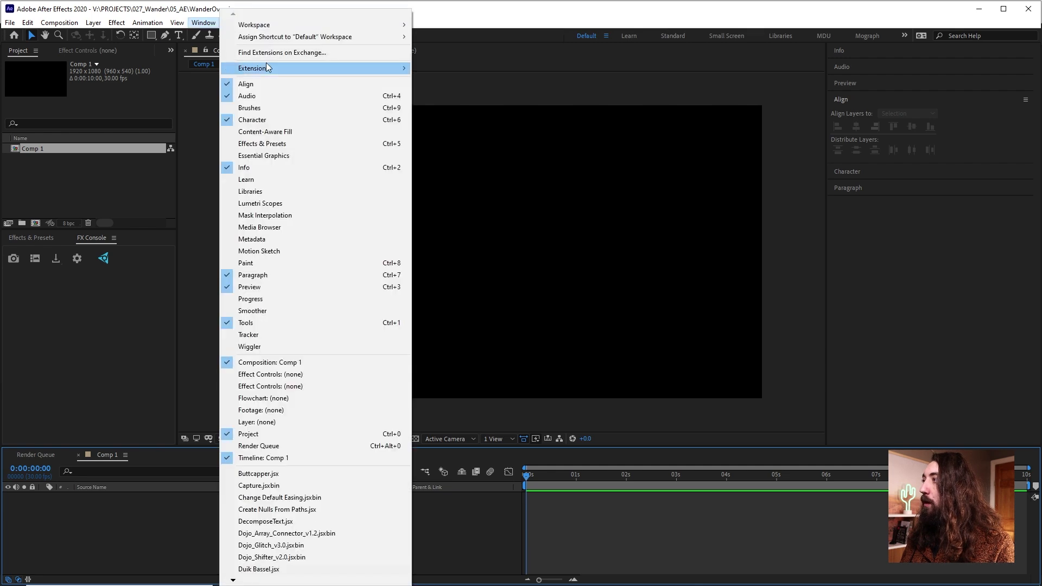
{"action": "mouse_move", "coordinate": [268, 68]}
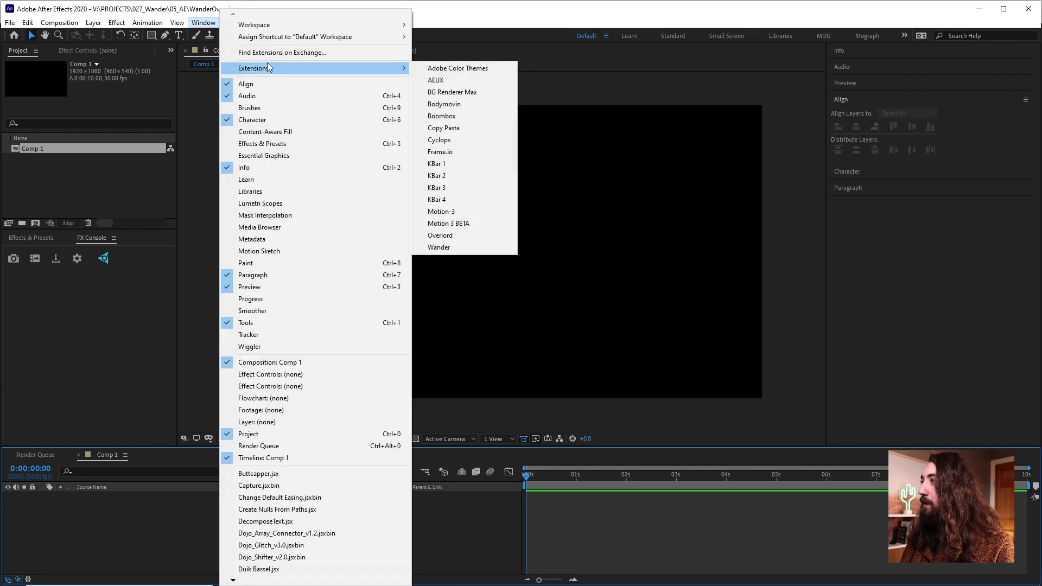
{"action": "left_click", "coordinate": [469, 249]}
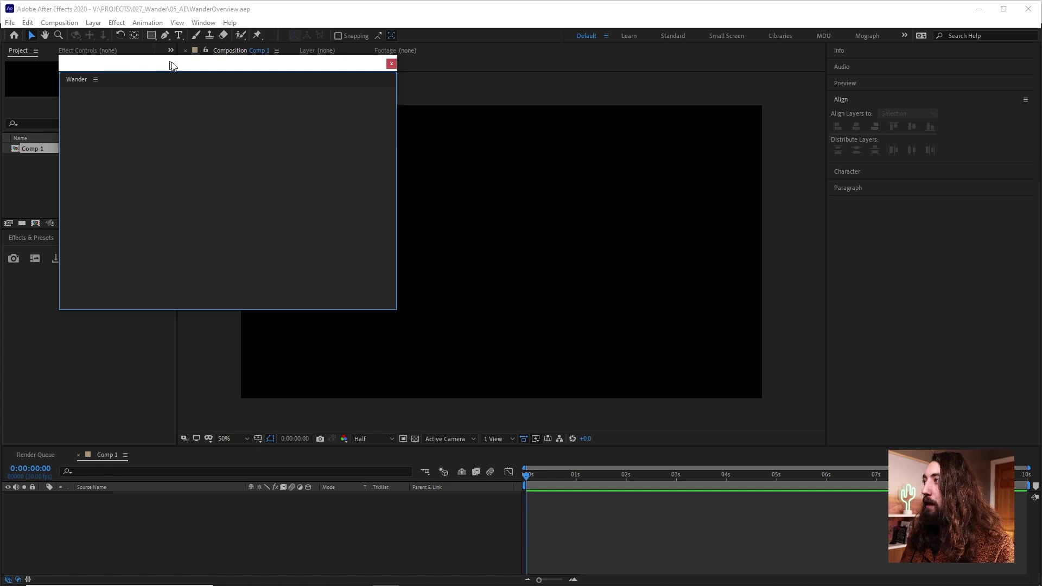
Dock the Wander panel in the right column, widen it, and view its Updates settings
{"action": "left_click_drag", "start_coordinate": [172, 65], "coordinate": [743, 152]}
{"action": "left_click_drag", "start_coordinate": [654, 161], "coordinate": [883, 428]}
{"action": "left_click_drag", "start_coordinate": [825, 140], "coordinate": [803, 140]}
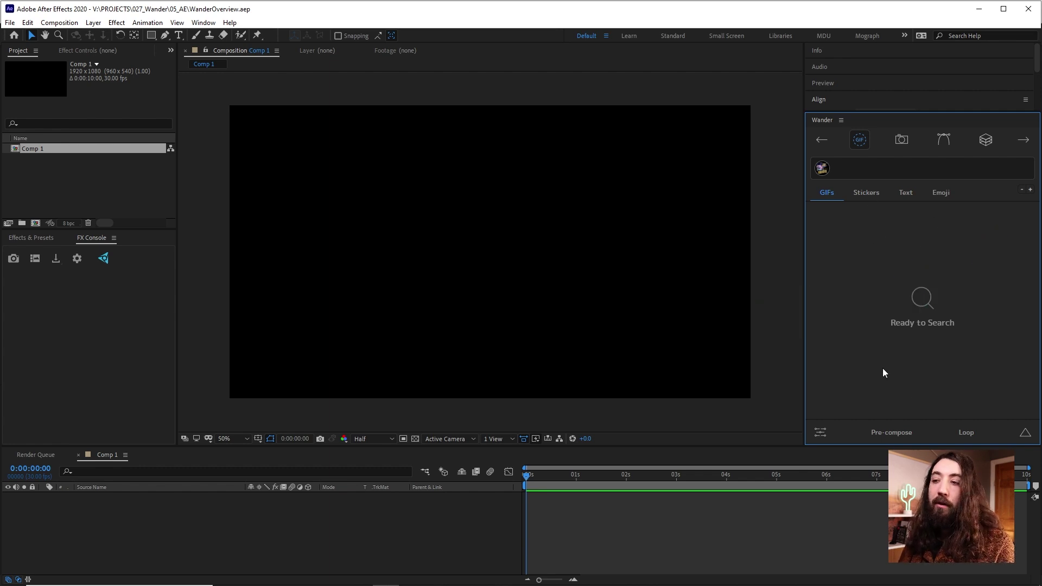
{"action": "left_click", "coordinate": [819, 433]}
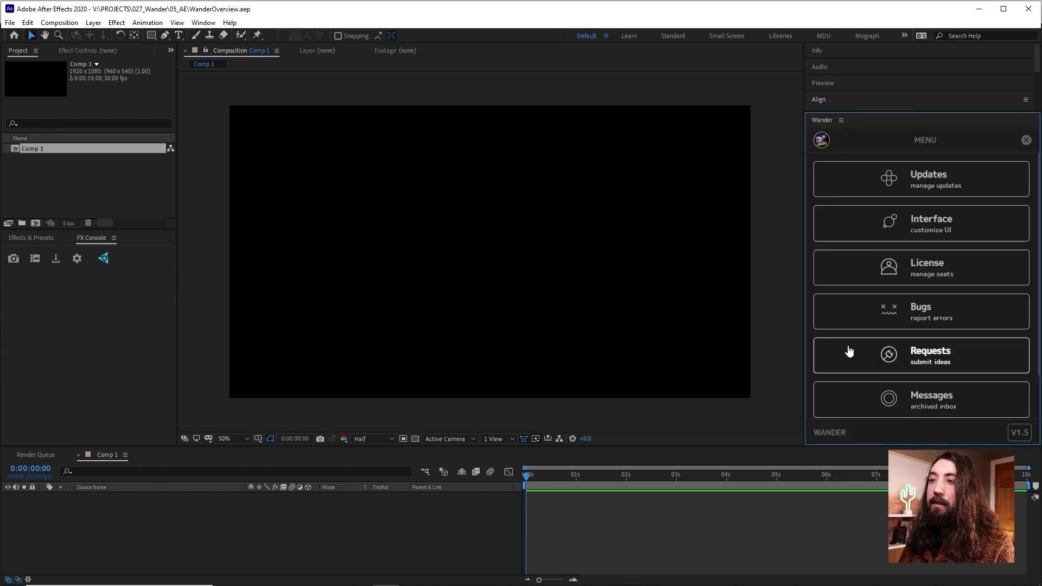
{"action": "left_click", "coordinate": [959, 178]}
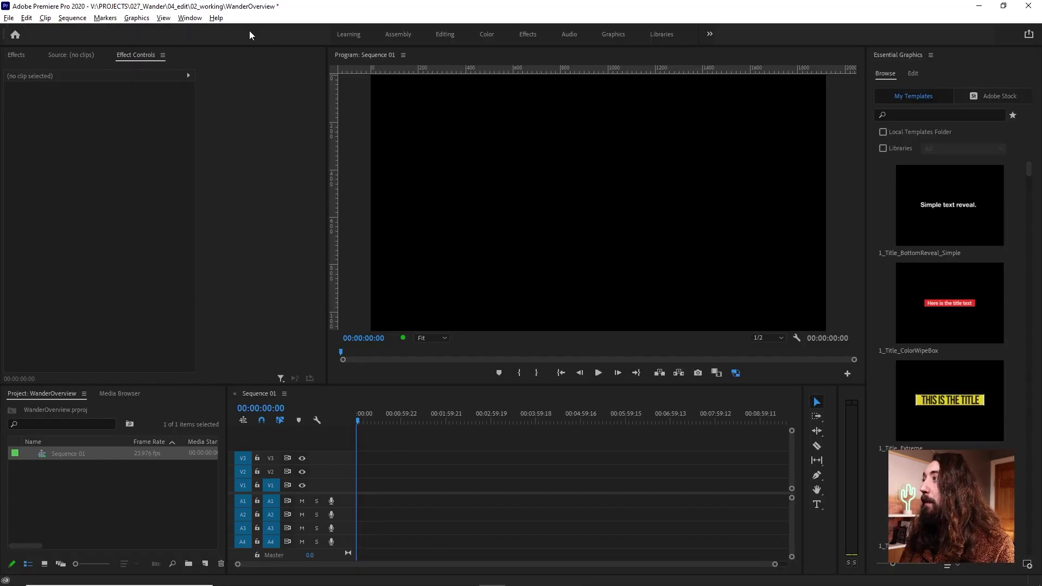
Launch Wander in Premiere Pro and move its floating panel to the upper left
{"action": "left_click", "coordinate": [190, 18]}
{"action": "left_click", "coordinate": [378, 82]}
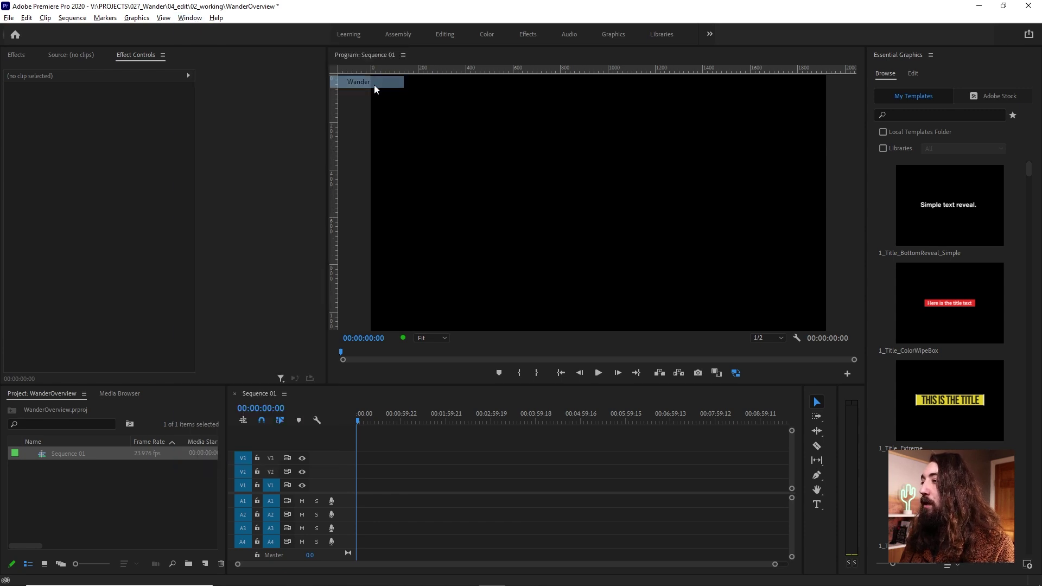
{"action": "left_click_drag", "start_coordinate": [615, 502], "coordinate": [709, 467]}
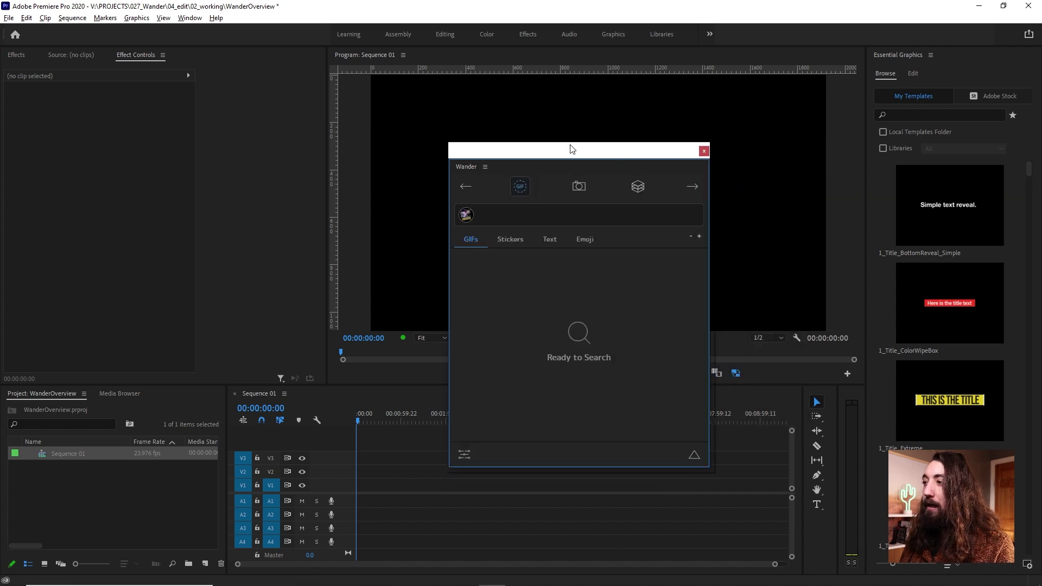
{"action": "left_click_drag", "start_coordinate": [572, 147], "coordinate": [208, 83]}
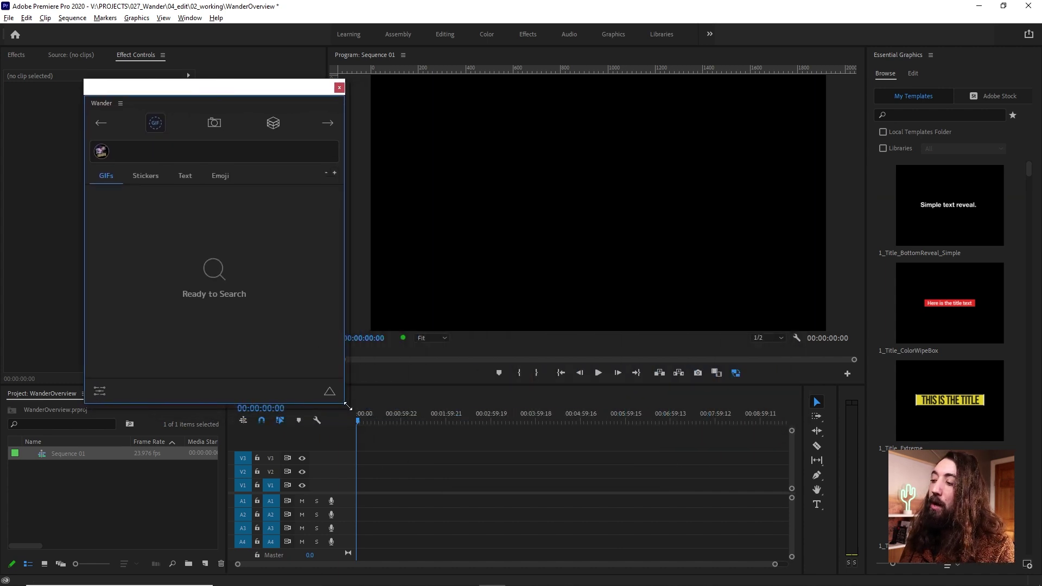
Fine-tune the floating Wander panel's size and position over the Effect Controls area
{"action": "mouse_move", "coordinate": [344, 407]}
{"action": "left_mouse_down"}
{"action": "mouse_move", "coordinate": [330, 379]}
{"action": "mouse_move", "coordinate": [274, 349]}
{"action": "mouse_move", "coordinate": [346, 407]}
{"action": "left_mouse_up"}
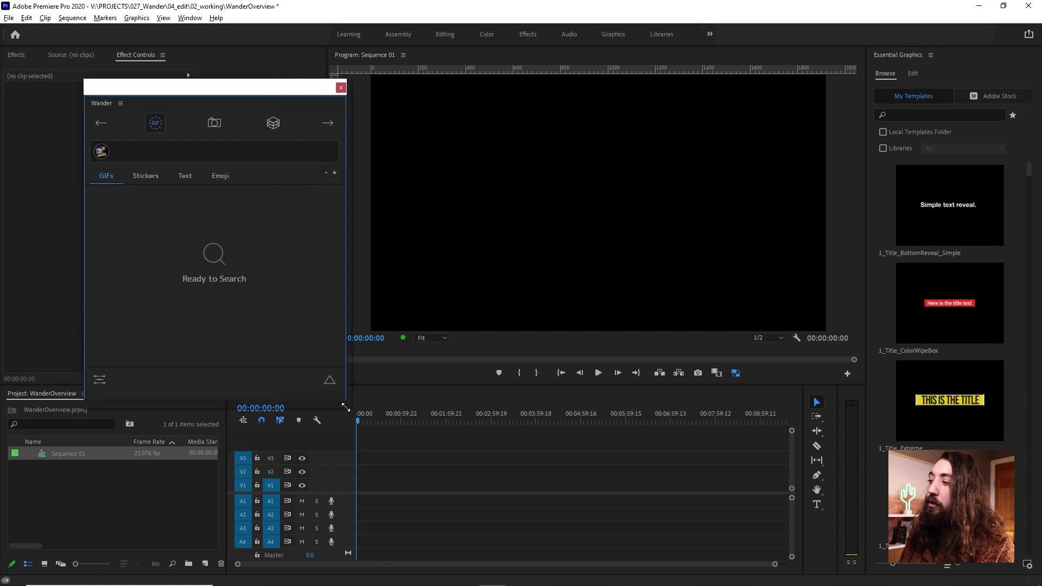
{"action": "left_click_drag", "start_coordinate": [207, 87], "coordinate": [206, 60]}
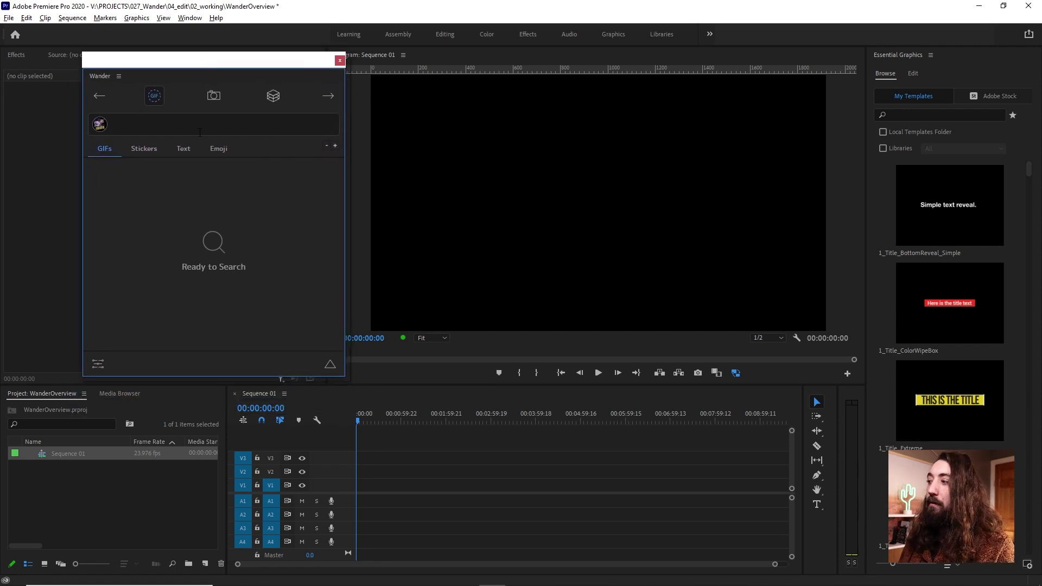
{"action": "left_click_drag", "start_coordinate": [345, 381], "coordinate": [319, 356]}
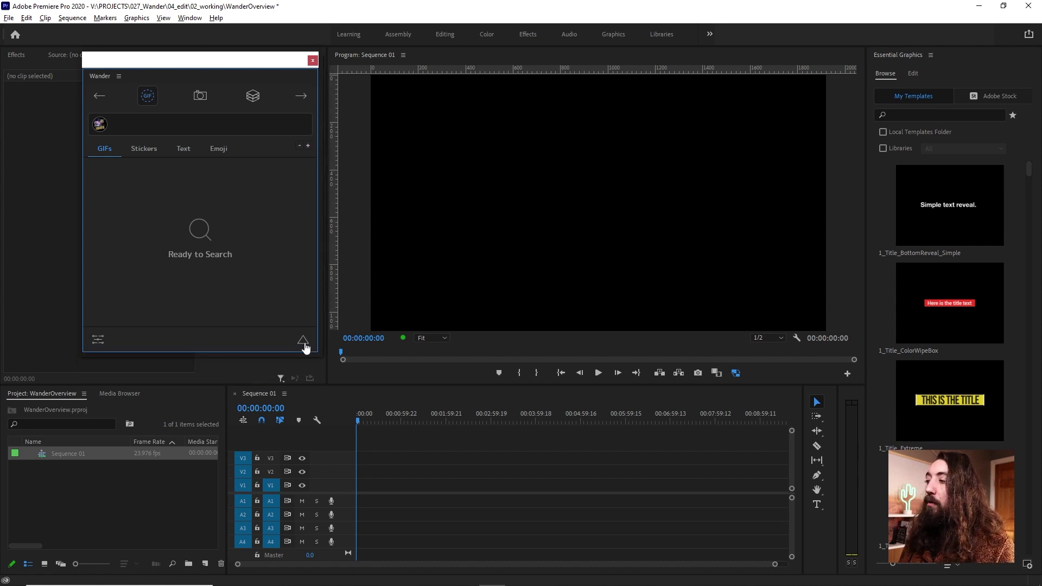
{"action": "left_click_drag", "start_coordinate": [197, 61], "coordinate": [168, 66]}
{"action": "left_click_drag", "start_coordinate": [290, 360], "coordinate": [275, 340]}
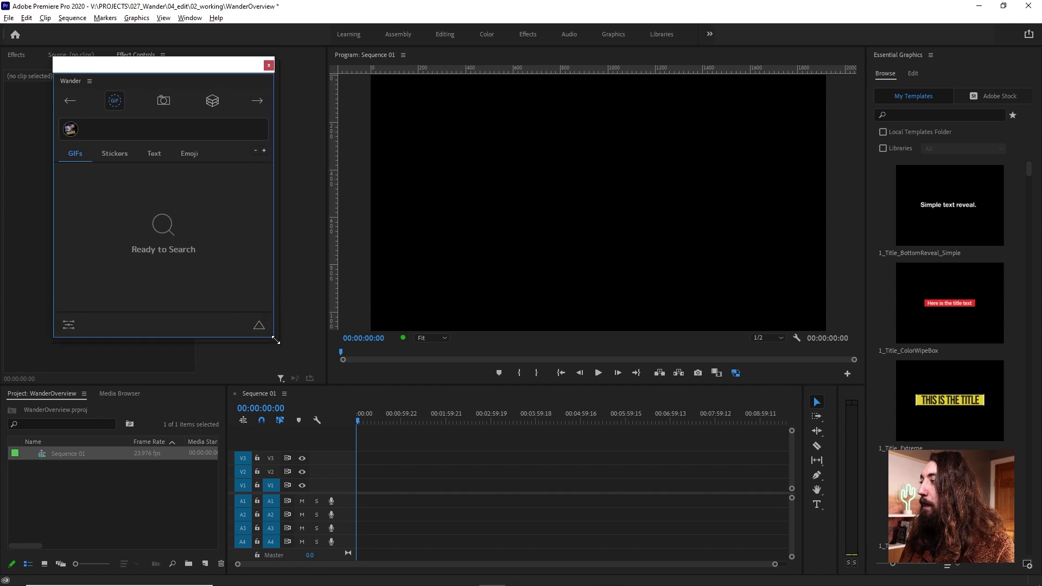
{"action": "left_click_drag", "start_coordinate": [118, 68], "coordinate": [142, 89]}
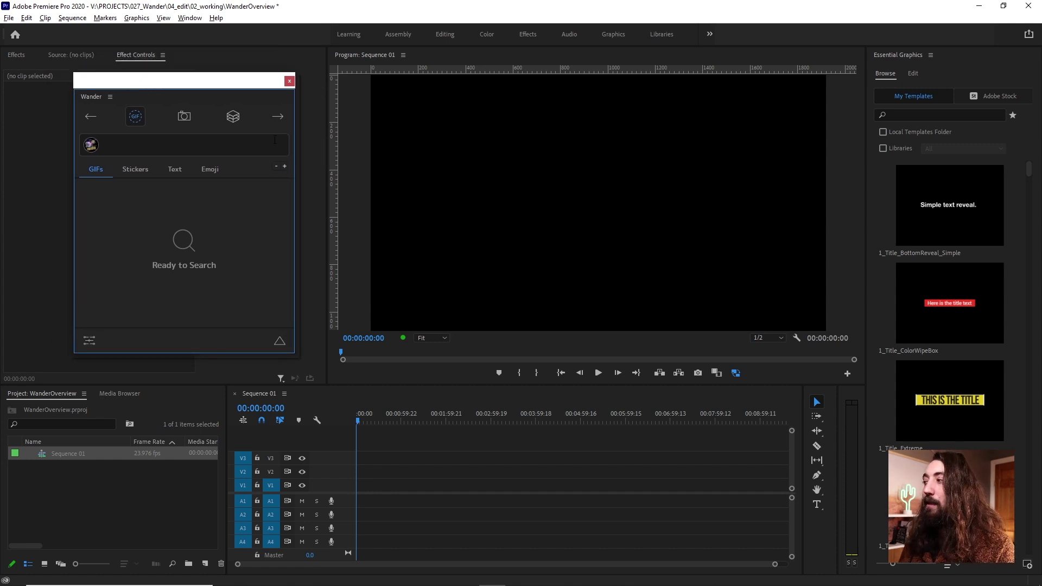
{"action": "left_click_drag", "start_coordinate": [238, 100], "coordinate": [208, 119]}
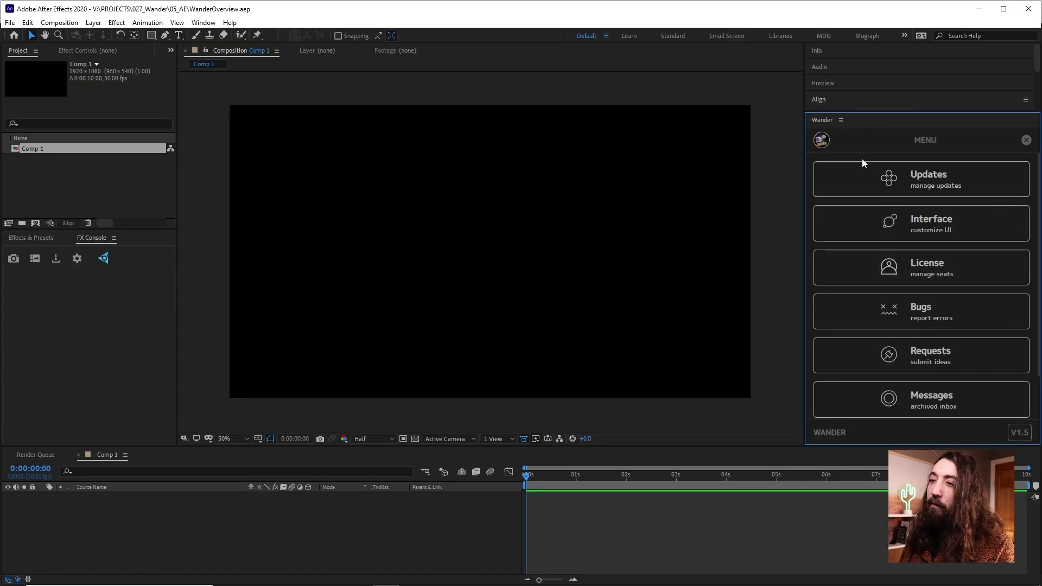
Browse Wander's Interface settings (Sleepy mode, Save folder, Import size), then close back to GIF search
{"action": "left_click", "coordinate": [948, 222]}
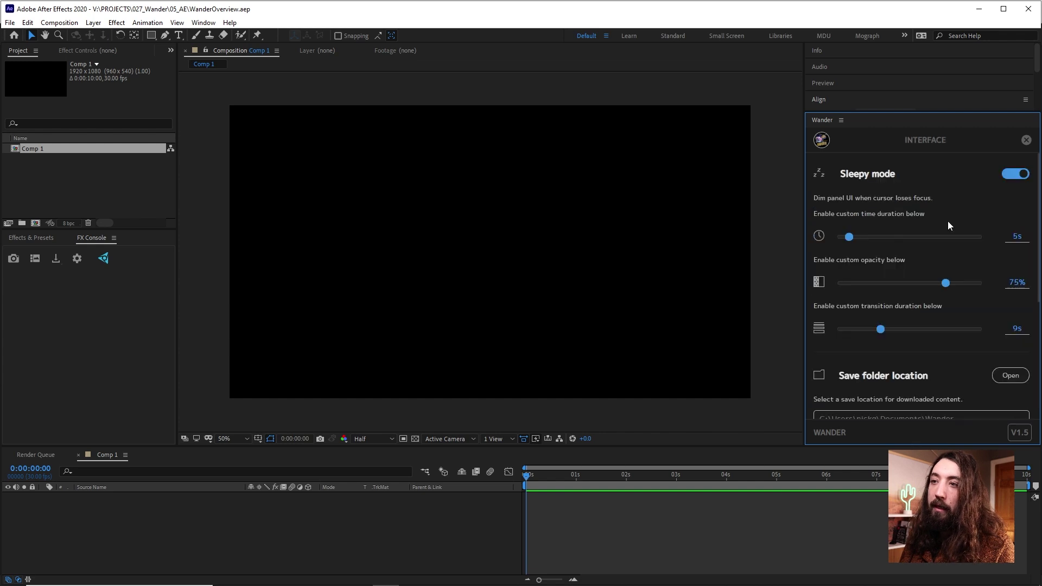
{"action": "scroll", "coordinate": [901, 292], "scroll_direction": "down", "scroll_amount": 5}
{"action": "scroll", "coordinate": [915, 273], "scroll_direction": "up", "scroll_amount": 5}
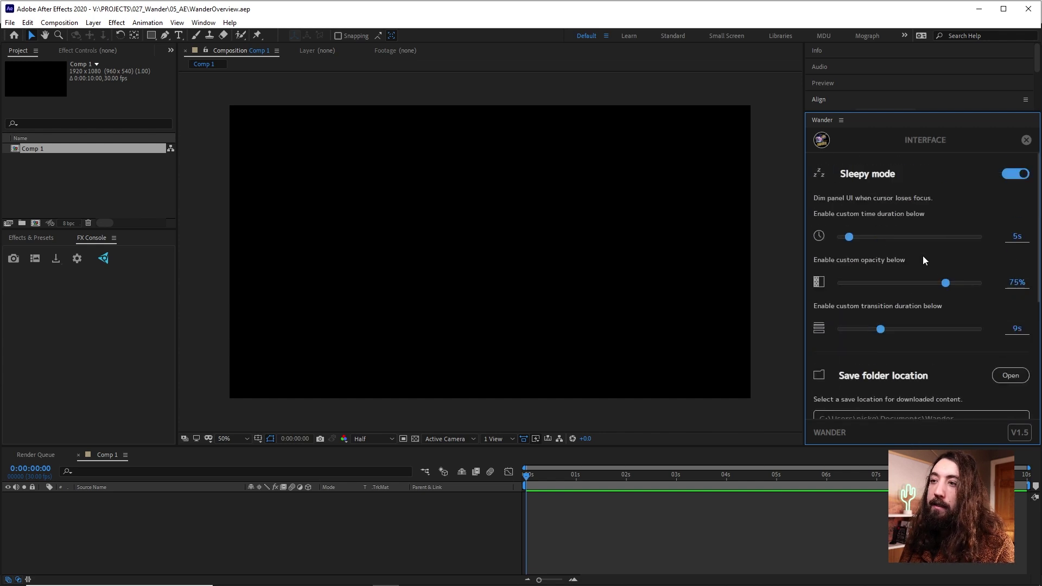
{"action": "scroll", "coordinate": [915, 251], "scroll_direction": "down", "scroll_amount": 4}
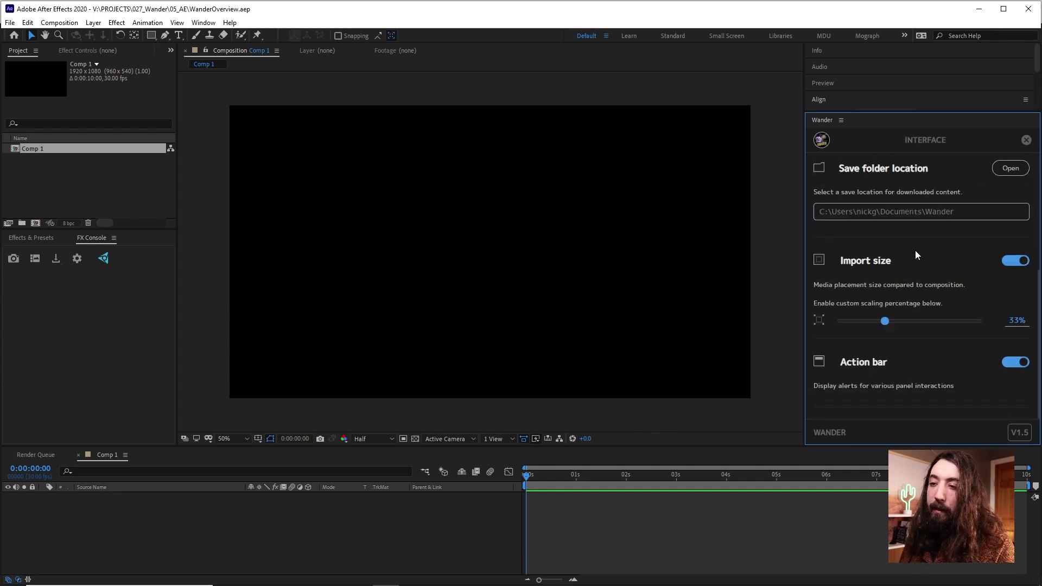
{"action": "scroll", "coordinate": [913, 271], "scroll_direction": "up", "scroll_amount": 4}
{"action": "left_click", "coordinate": [1026, 141]}
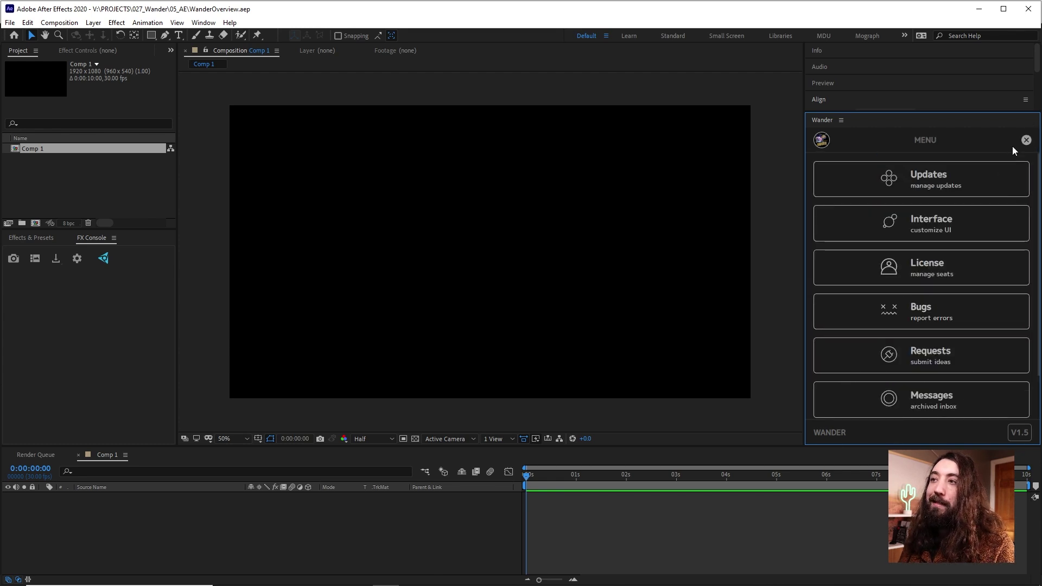
{"action": "left_click", "coordinate": [1025, 141]}
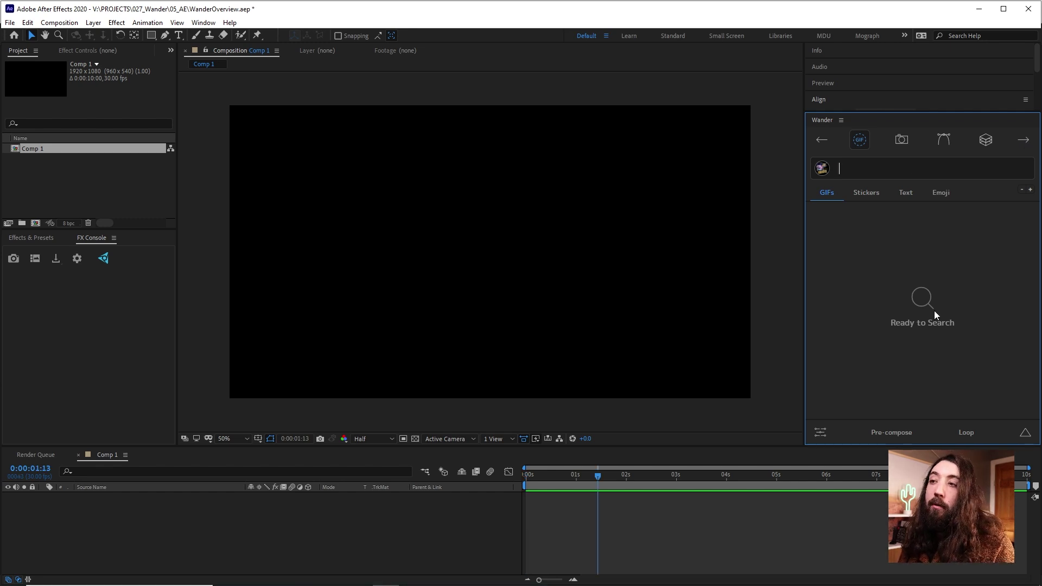
Search Wander's GIFs for 'dog' and show details of the 268 x 268 White Dog GIF
{"action": "left_click", "coordinate": [906, 164]}
{"action": "type", "text": "dog"}
{"action": "key", "text": "Return"}
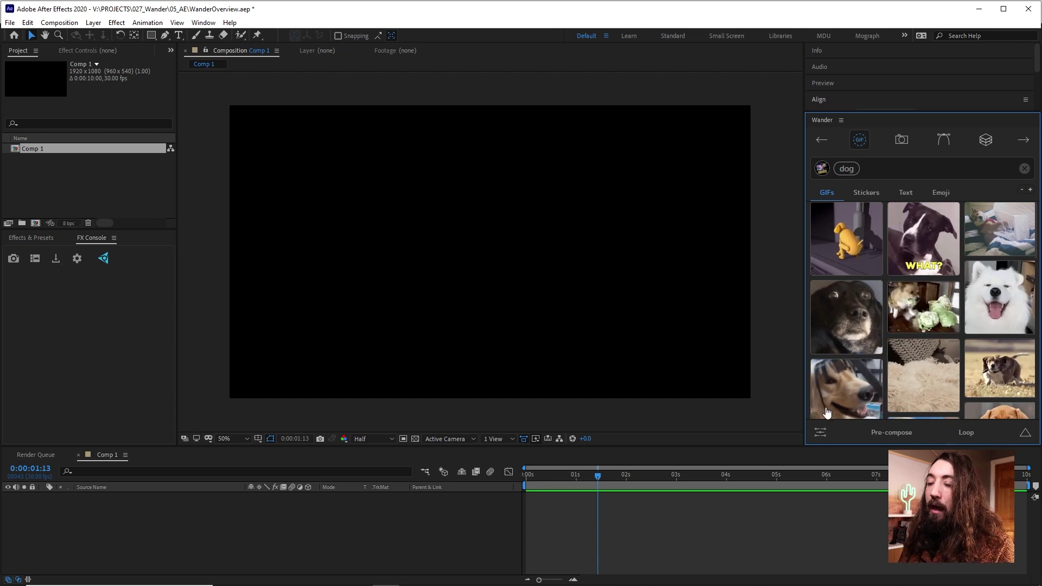
{"action": "scroll", "coordinate": [971, 336], "scroll_direction": "down", "scroll_amount": 1}
{"action": "scroll", "coordinate": [971, 337], "scroll_direction": "up", "scroll_amount": 1}
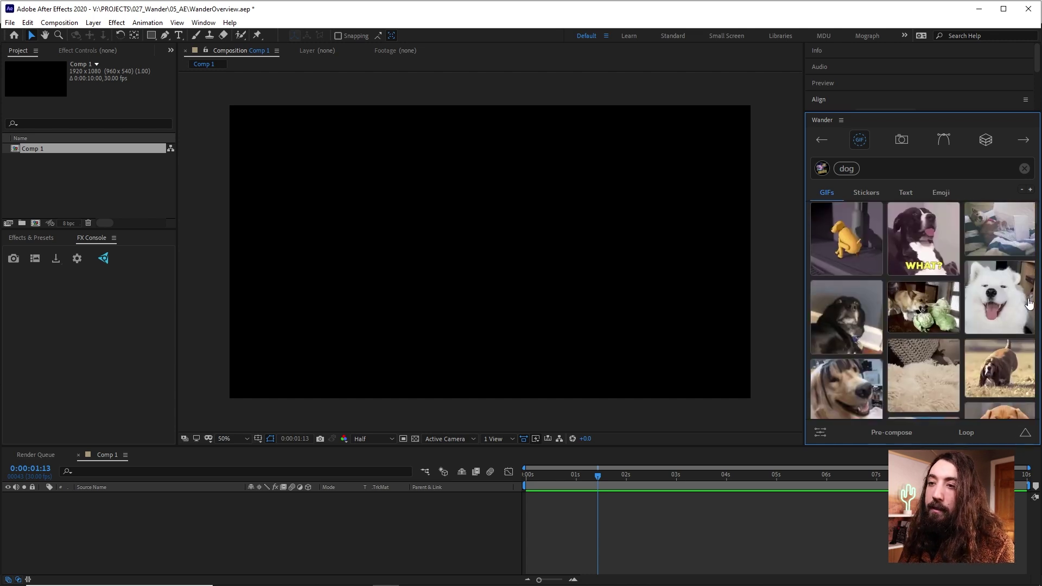
{"action": "left_click", "coordinate": [1024, 434]}
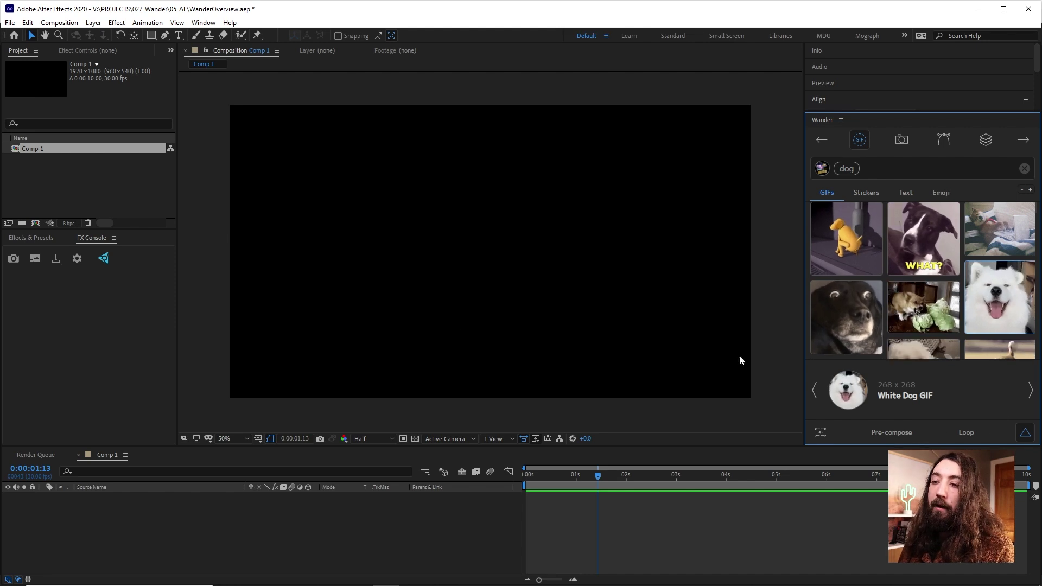
Add the White Dog GIF to Comp 1, scrub through it, then delete that layer
{"action": "left_click", "coordinate": [999, 301]}
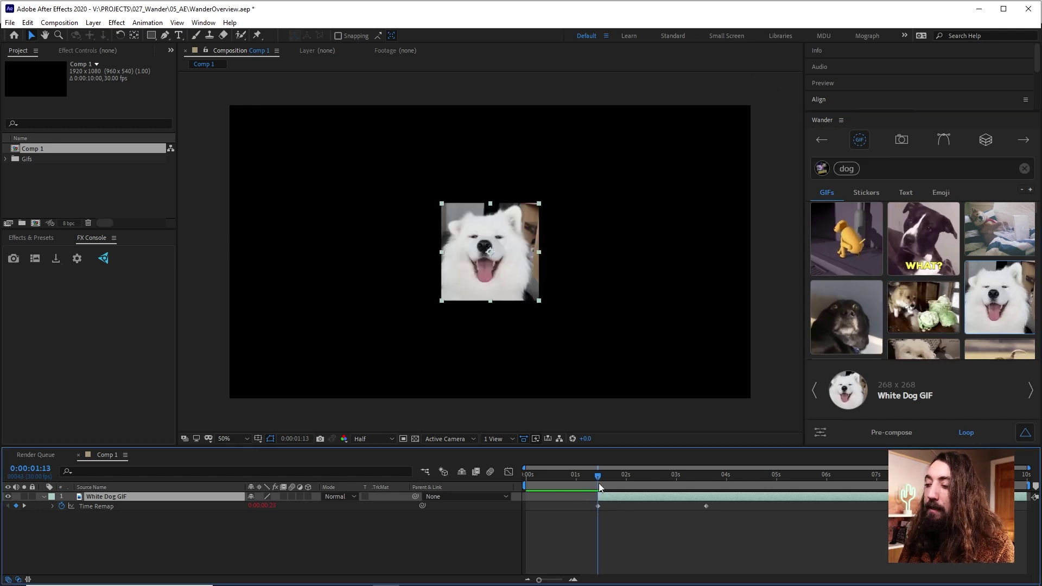
{"action": "left_click_drag", "start_coordinate": [598, 478], "coordinate": [626, 498]}
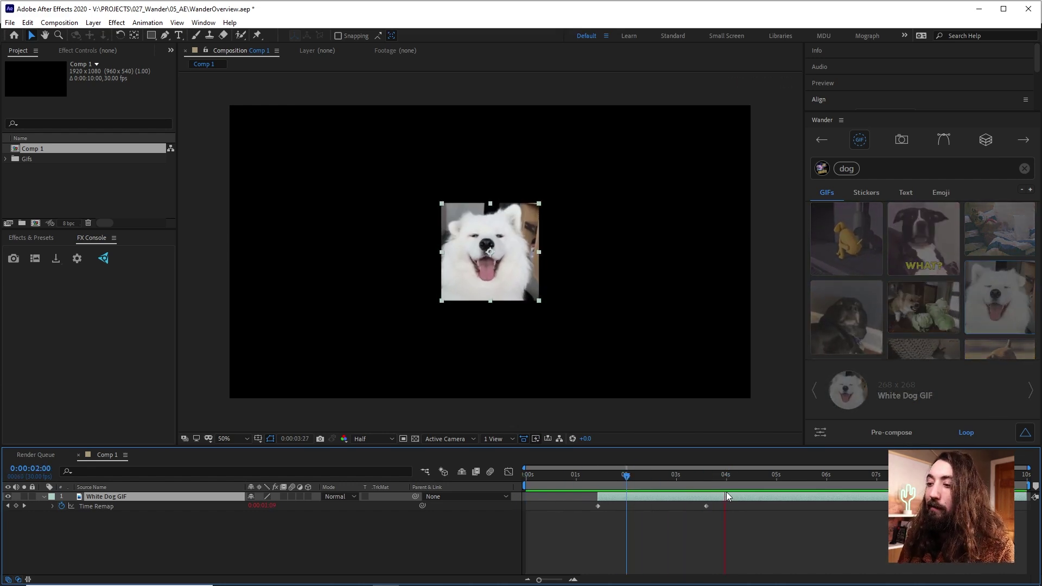
{"action": "left_click_drag", "start_coordinate": [626, 486], "coordinate": [670, 485]}
{"action": "key", "text": "Delete"}
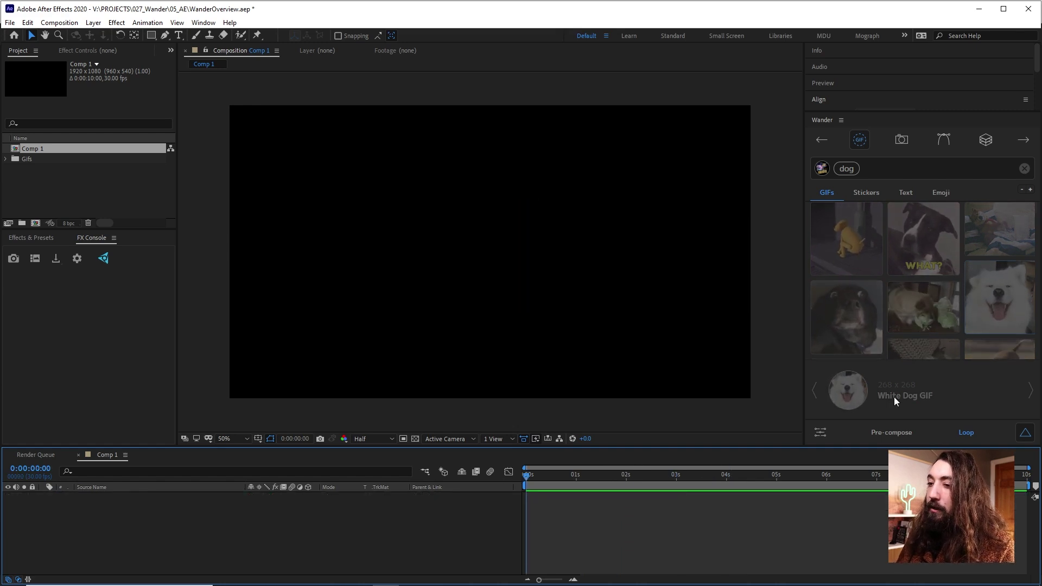
Turn off Loop and turn on Pre-compose, re-add the GIF, and delete the duplicate layer
{"action": "left_click", "coordinate": [966, 433]}
{"action": "left_click", "coordinate": [891, 432]}
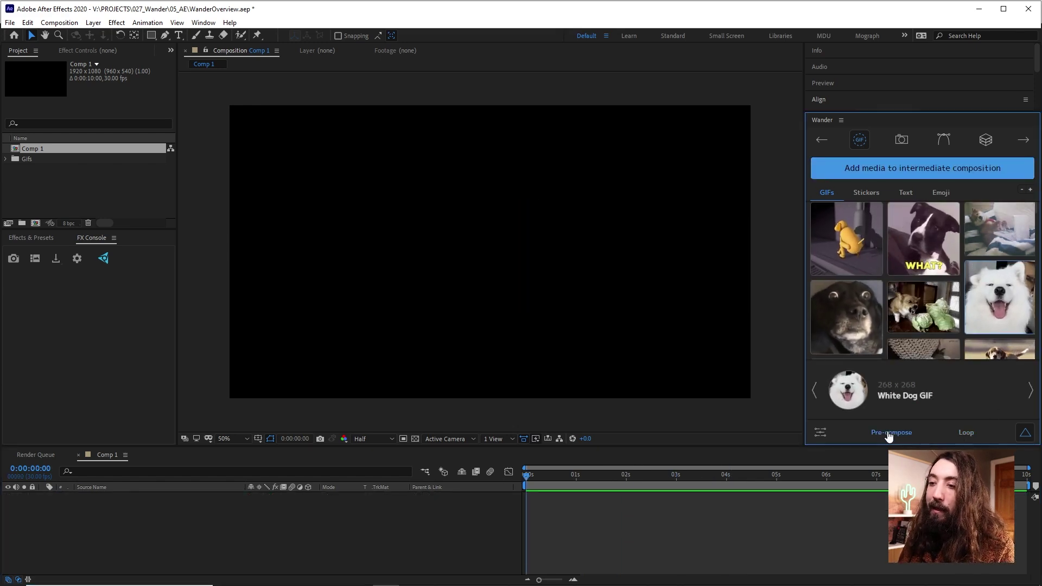
{"action": "left_click", "coordinate": [903, 379]}
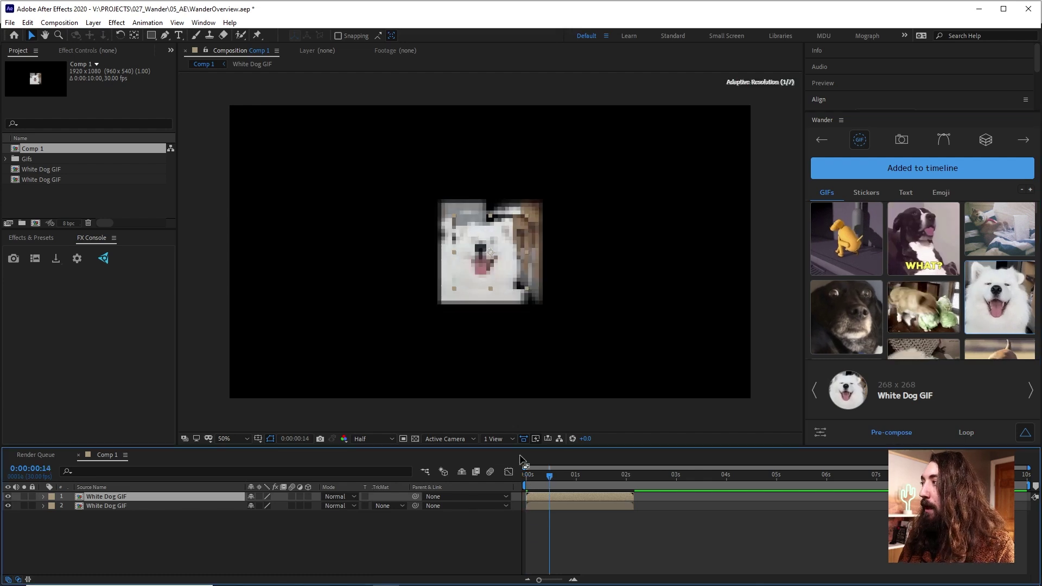
{"action": "double_click", "coordinate": [561, 496]}
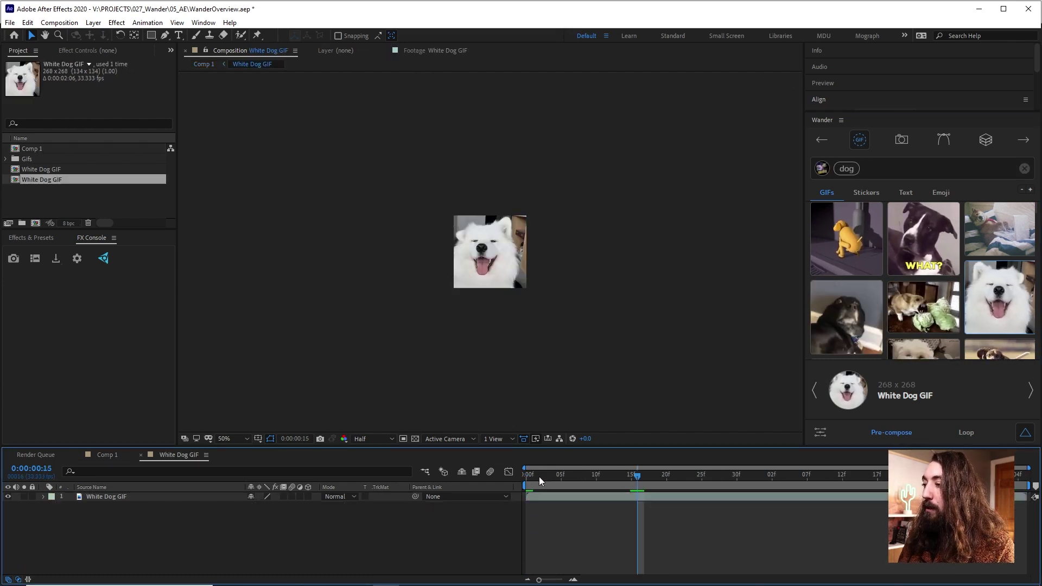
{"action": "mouse_move", "coordinate": [538, 476]}
{"action": "left_mouse_down"}
{"action": "mouse_move", "coordinate": [856, 491]}
{"action": "mouse_move", "coordinate": [539, 478]}
{"action": "left_mouse_up"}
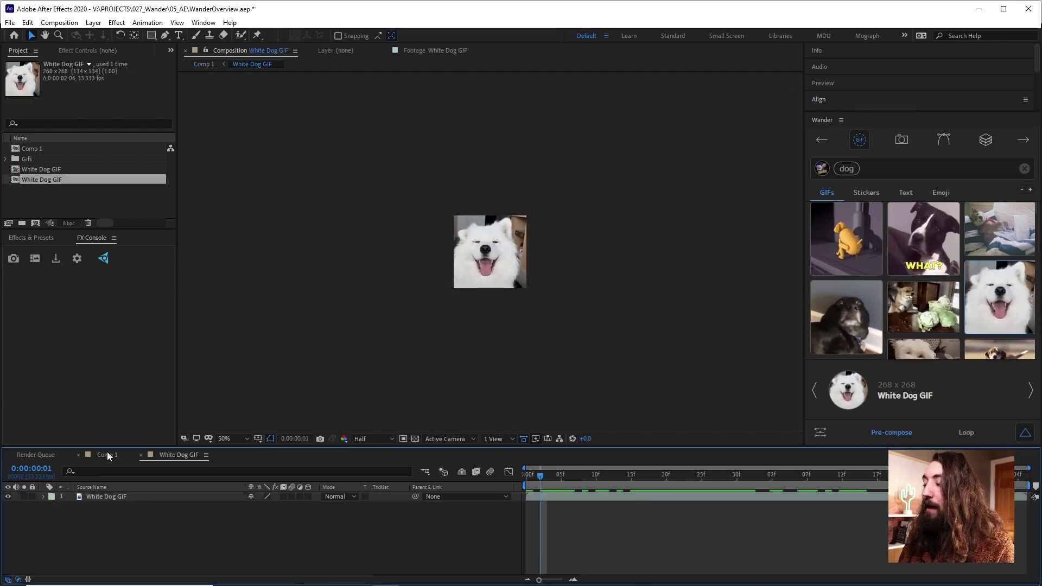
{"action": "left_click", "coordinate": [108, 456]}
{"action": "key", "text": "Delete"}
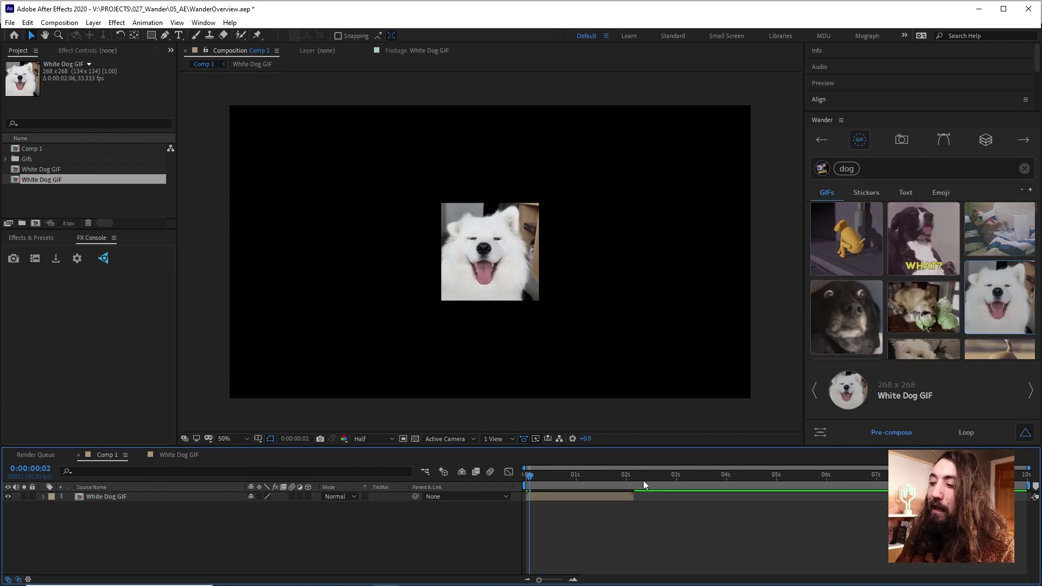
Browse Wander's dog Stickers and Text results
{"action": "left_click", "coordinate": [867, 193]}
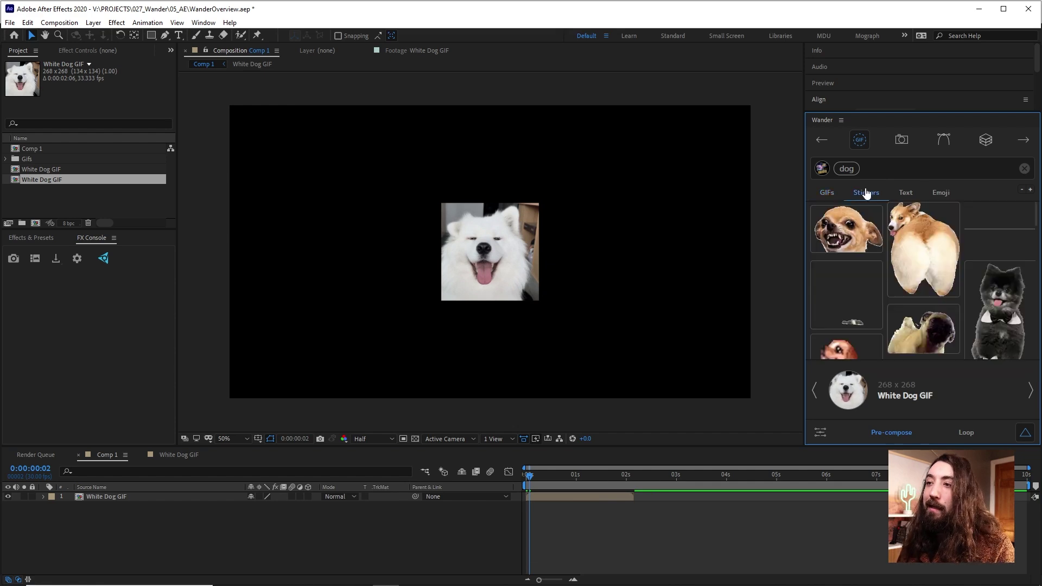
{"action": "scroll", "coordinate": [957, 292], "scroll_direction": "down", "scroll_amount": 3}
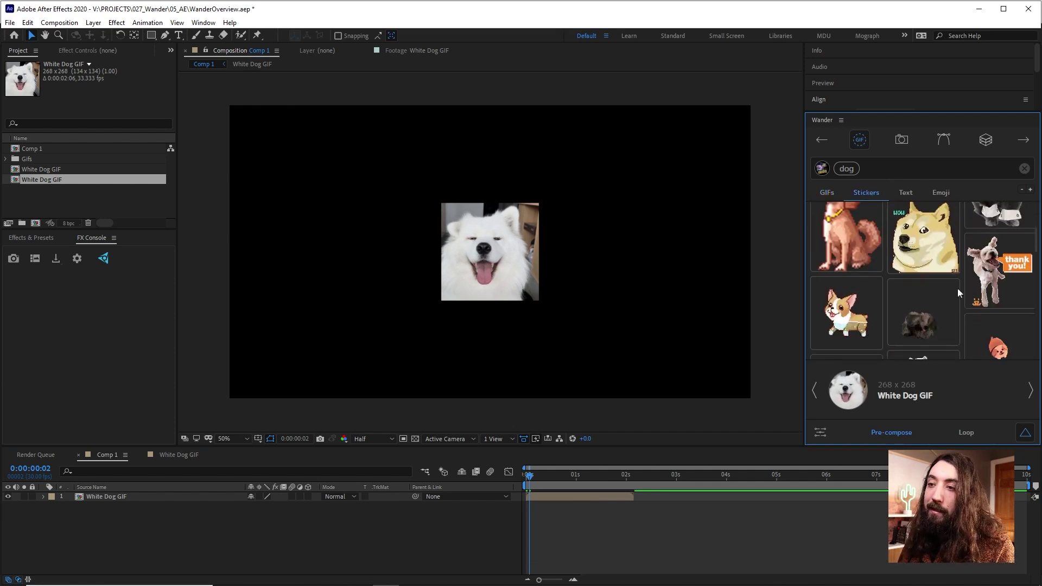
{"action": "scroll", "coordinate": [951, 303], "scroll_direction": "up", "scroll_amount": 3}
{"action": "left_click", "coordinate": [905, 193]}
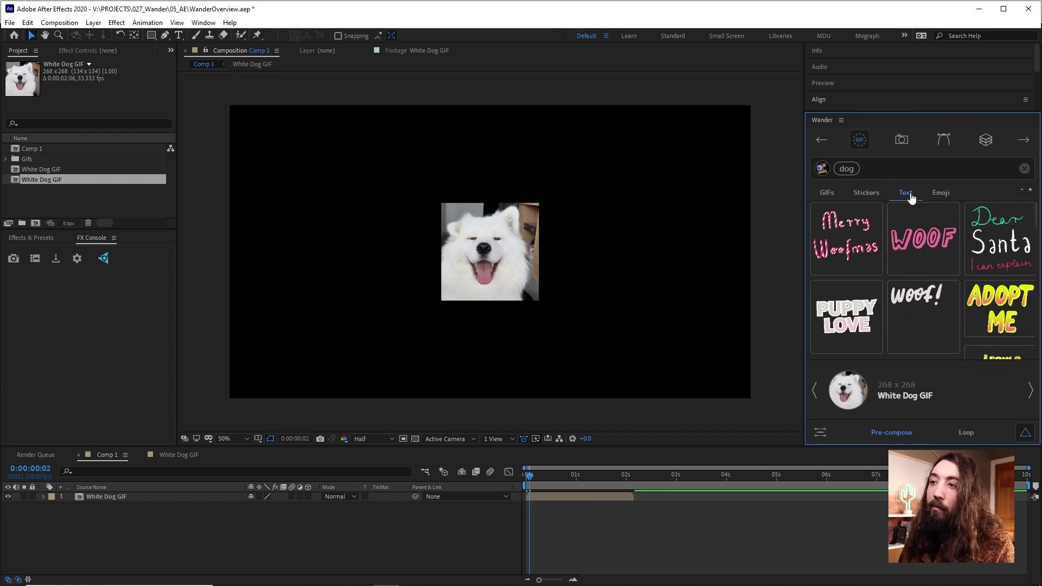
{"action": "scroll", "coordinate": [955, 265], "scroll_direction": "down", "scroll_amount": 3}
{"action": "scroll", "coordinate": [944, 277], "scroll_direction": "up", "scroll_amount": 3}
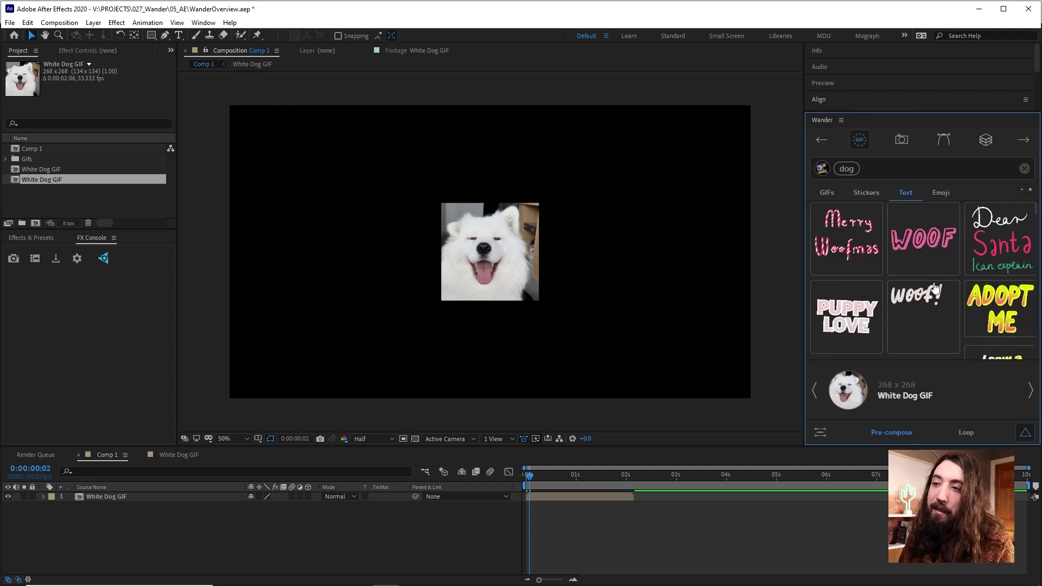
{"action": "scroll", "coordinate": [921, 267], "scroll_direction": "down", "scroll_amount": 5}
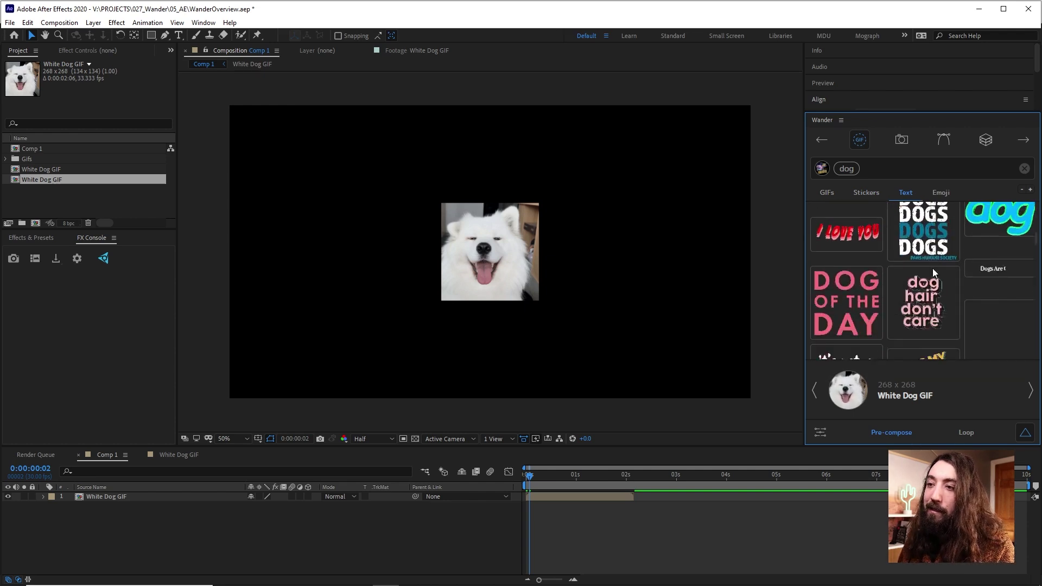
Switch to the Emoji results and scroll through the grid
{"action": "left_click", "coordinate": [942, 194]}
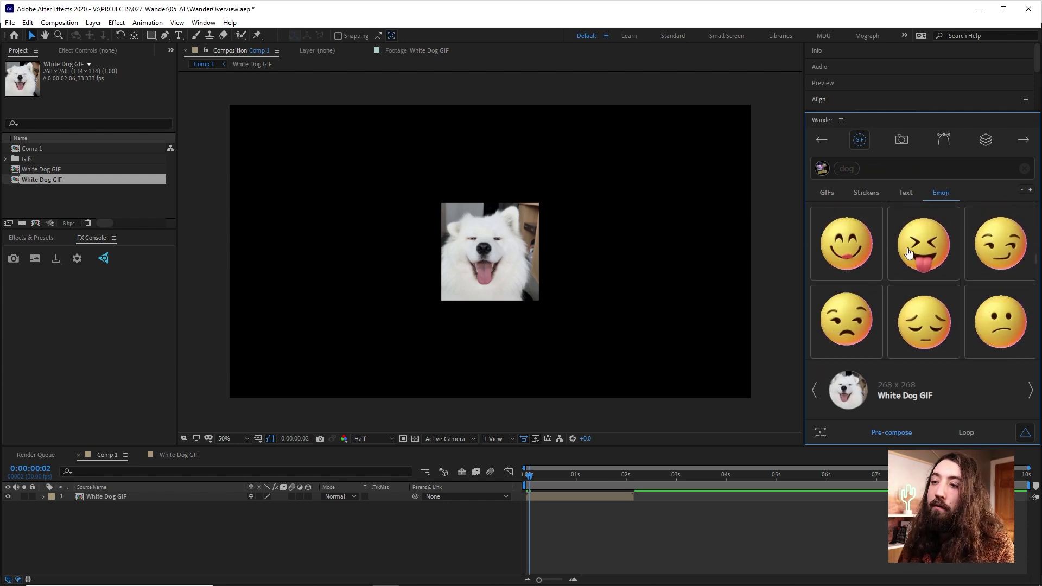
{"action": "scroll", "coordinate": [922, 244], "scroll_direction": "down", "scroll_amount": 10}
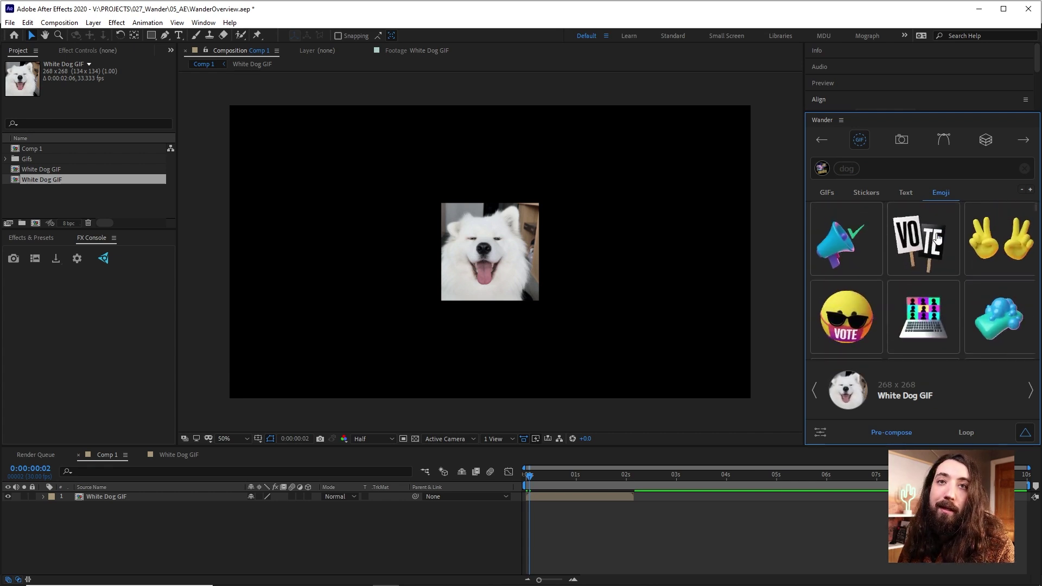
{"action": "scroll", "coordinate": [930, 252], "scroll_direction": "down", "scroll_amount": 10}
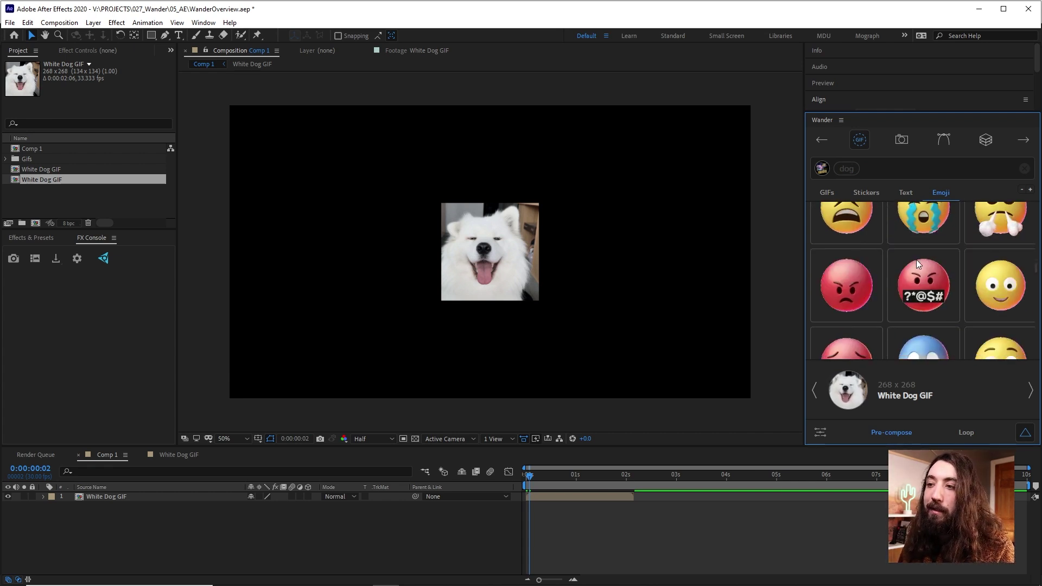
Show Unsplash dog photos, after checking Wikipedia results, and disable Pre-compose
{"action": "left_click", "coordinate": [903, 140]}
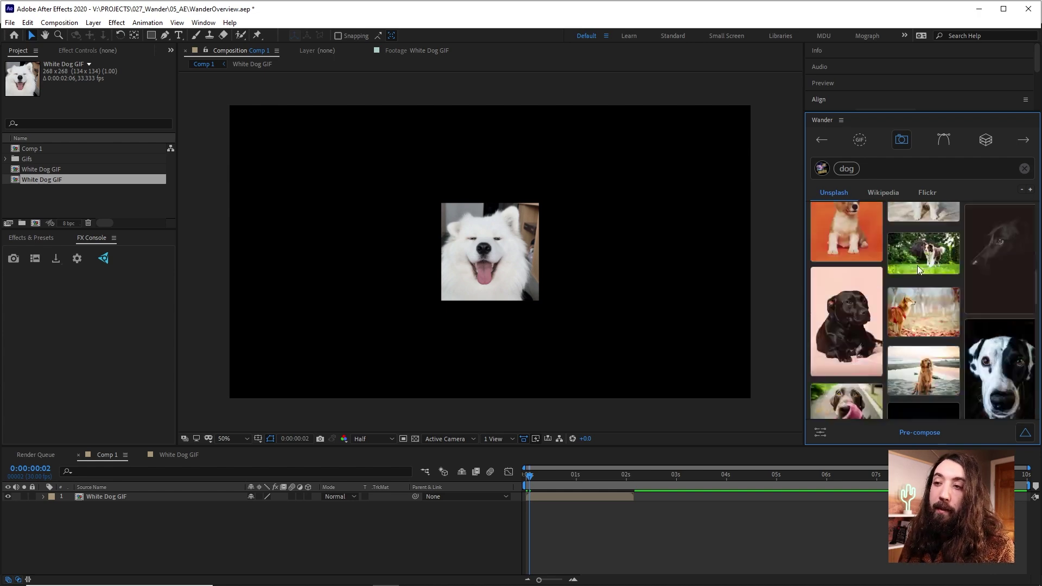
{"action": "scroll", "coordinate": [916, 265], "scroll_direction": "up", "scroll_amount": 10}
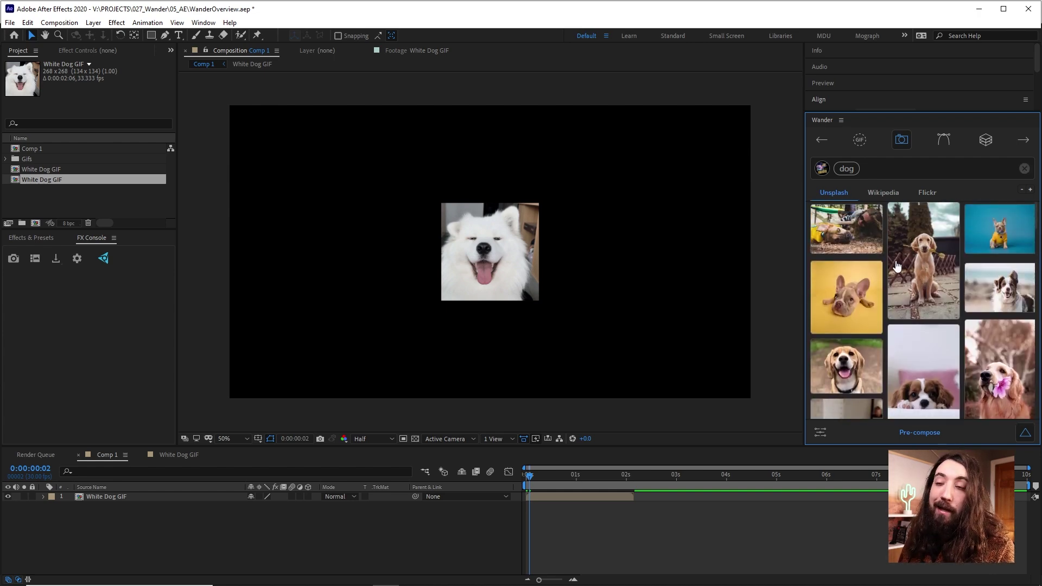
{"action": "left_click", "coordinate": [883, 193]}
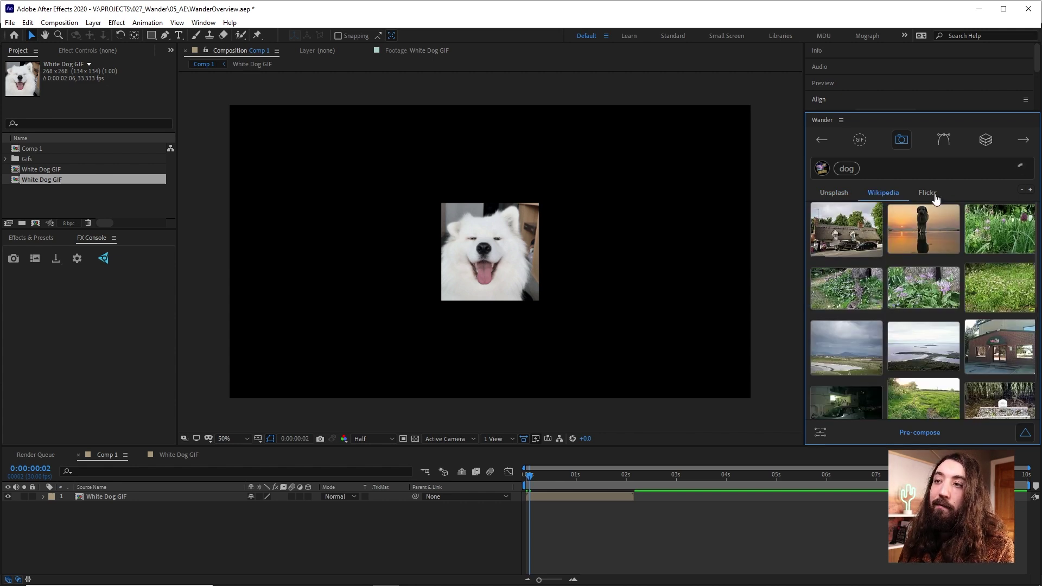
{"action": "left_click", "coordinate": [834, 192]}
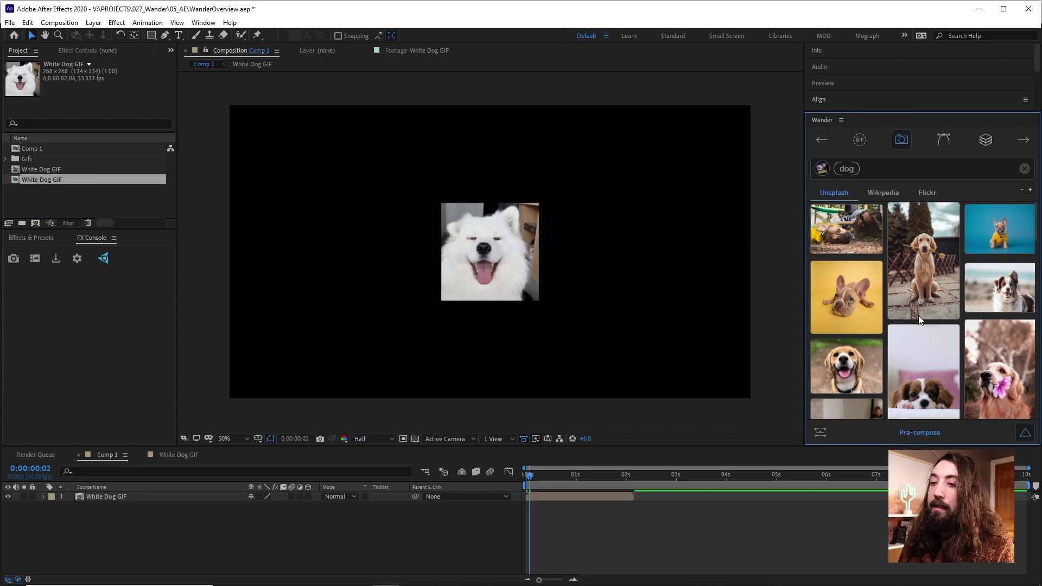
{"action": "left_click", "coordinate": [922, 434]}
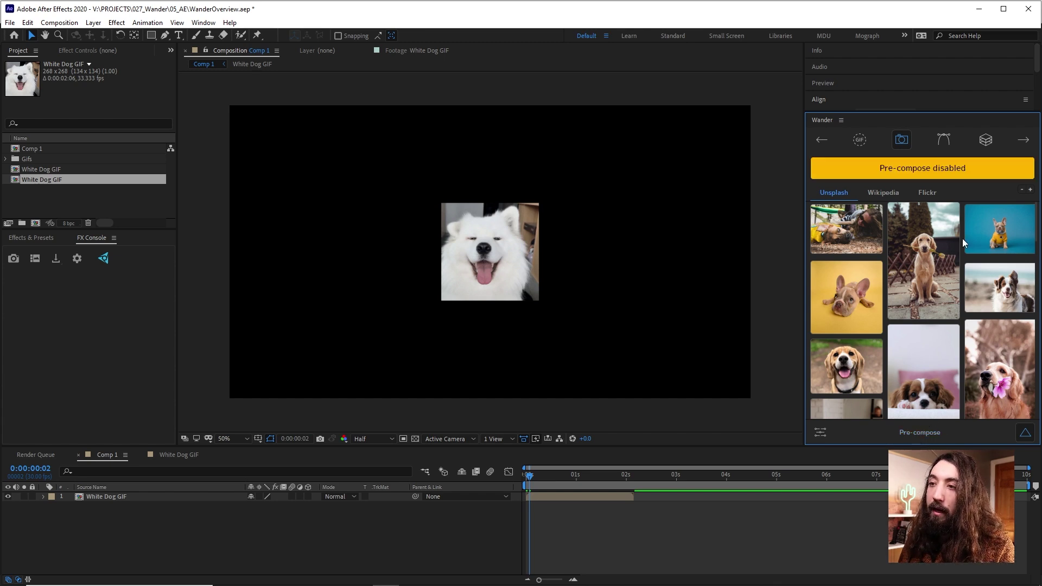
Add the brown French bulldog photo, move it up-right, and scale it to 21%
{"action": "left_click", "coordinate": [861, 292]}
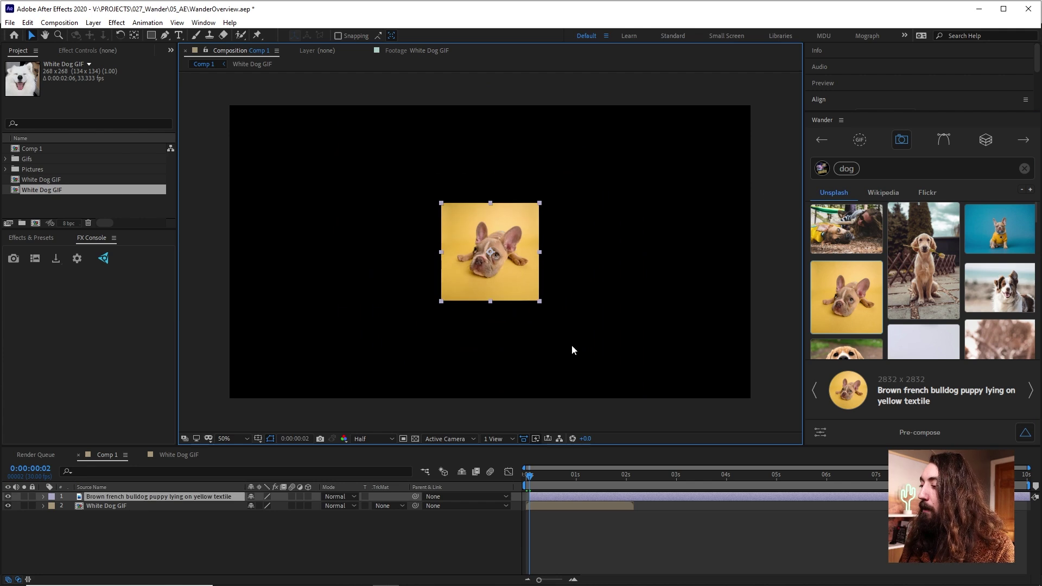
{"action": "left_click_drag", "start_coordinate": [506, 244], "coordinate": [526, 210]}
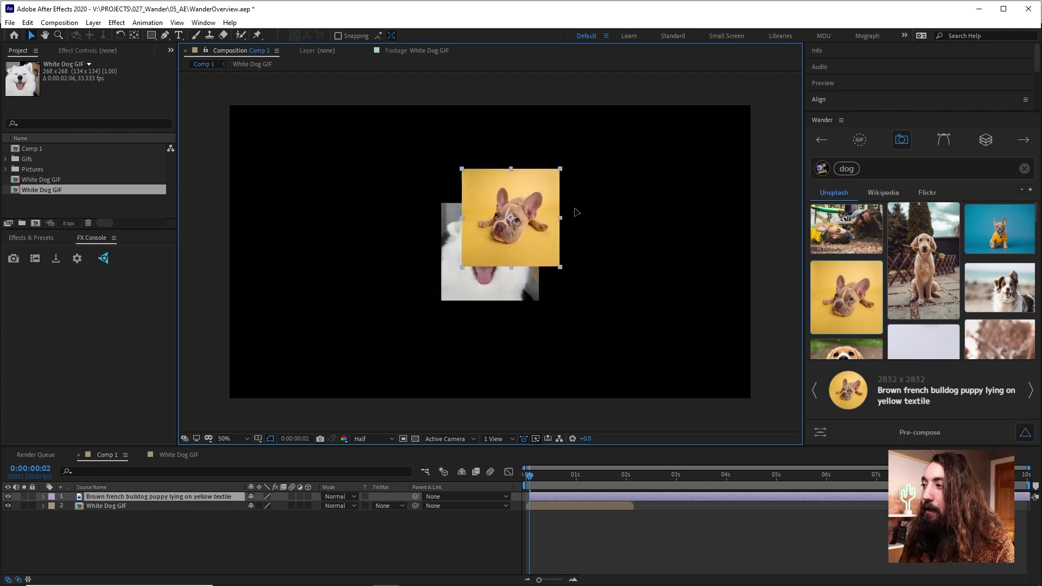
{"action": "key", "text": "s"}
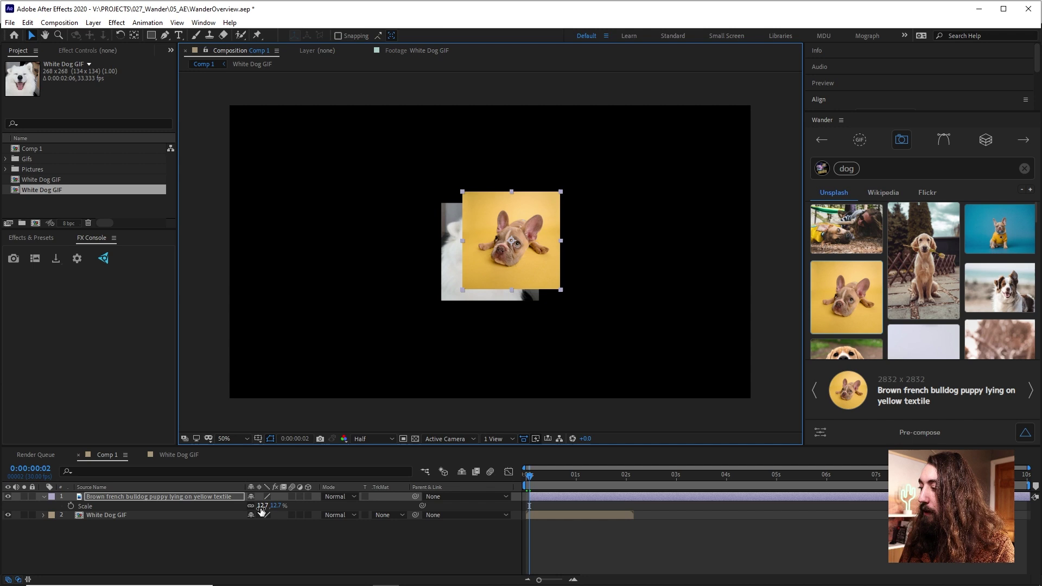
{"action": "mouse_move", "coordinate": [261, 509]}
{"action": "left_mouse_down"}
{"action": "mouse_move", "coordinate": [336, 513]}
{"action": "mouse_move", "coordinate": [275, 515]}
{"action": "left_mouse_up"}
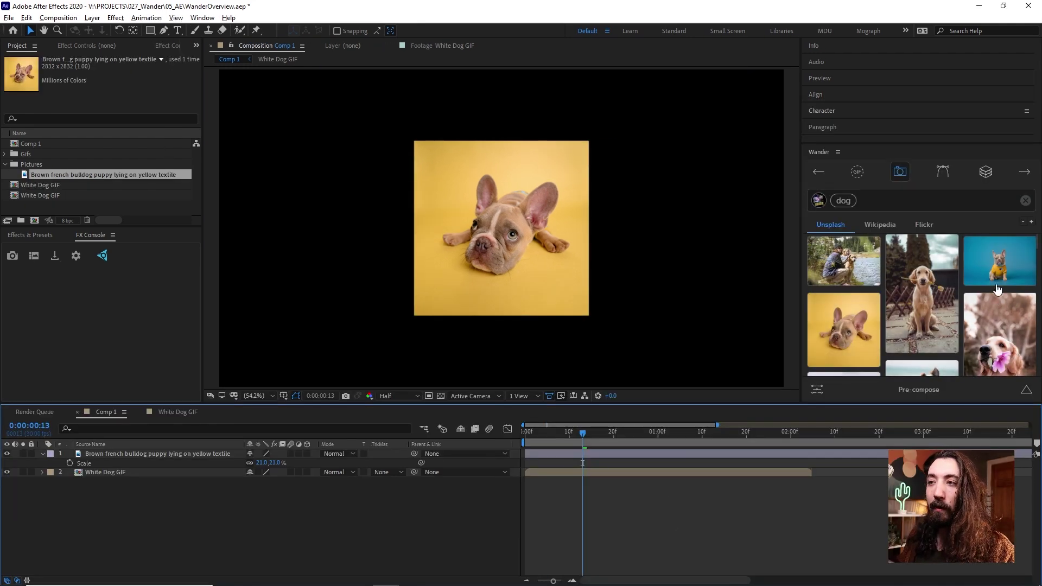
Replace the dog search with a 'texture' image search in Wander
{"action": "left_click", "coordinate": [1025, 200]}
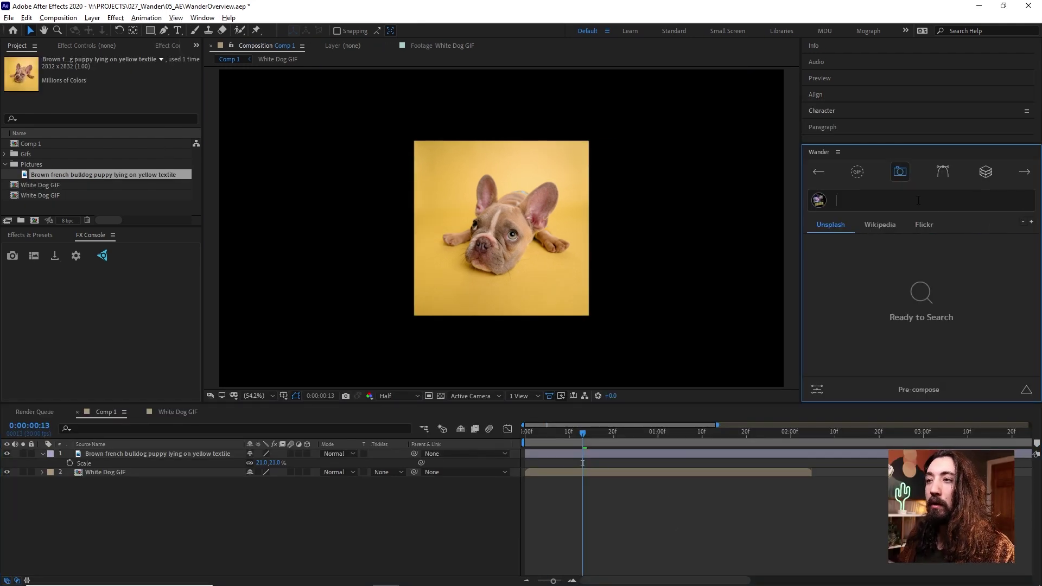
{"action": "type", "text": "texture"}
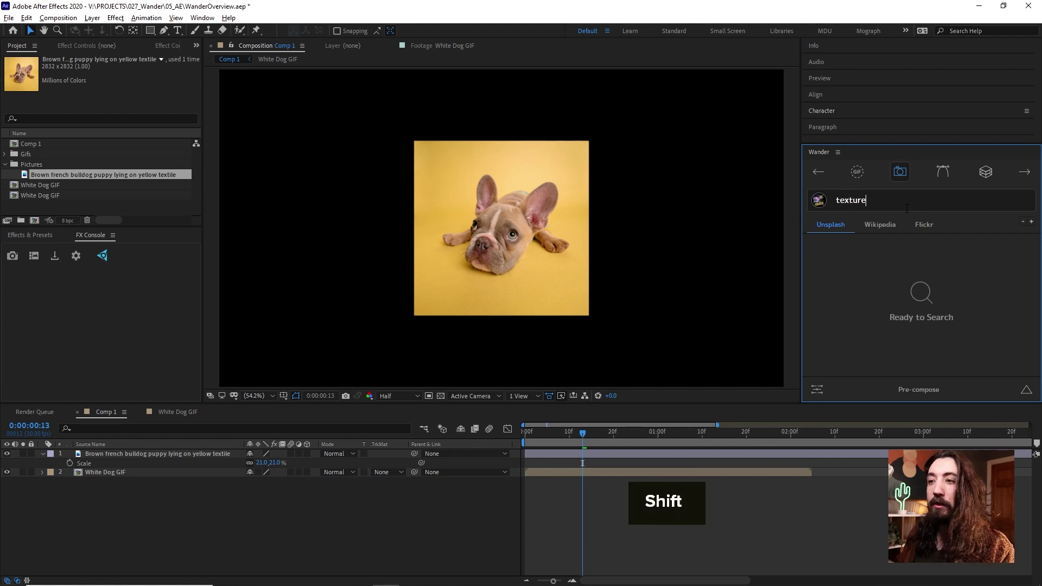
{"action": "key", "text": "Return"}
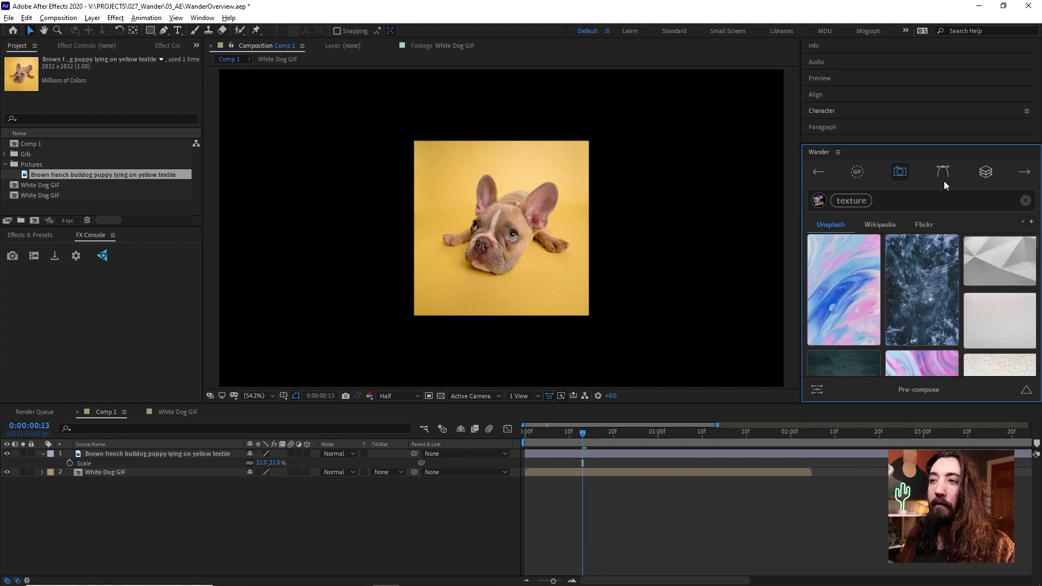
{"action": "scroll", "coordinate": [929, 297], "scroll_direction": "down", "scroll_amount": 5}
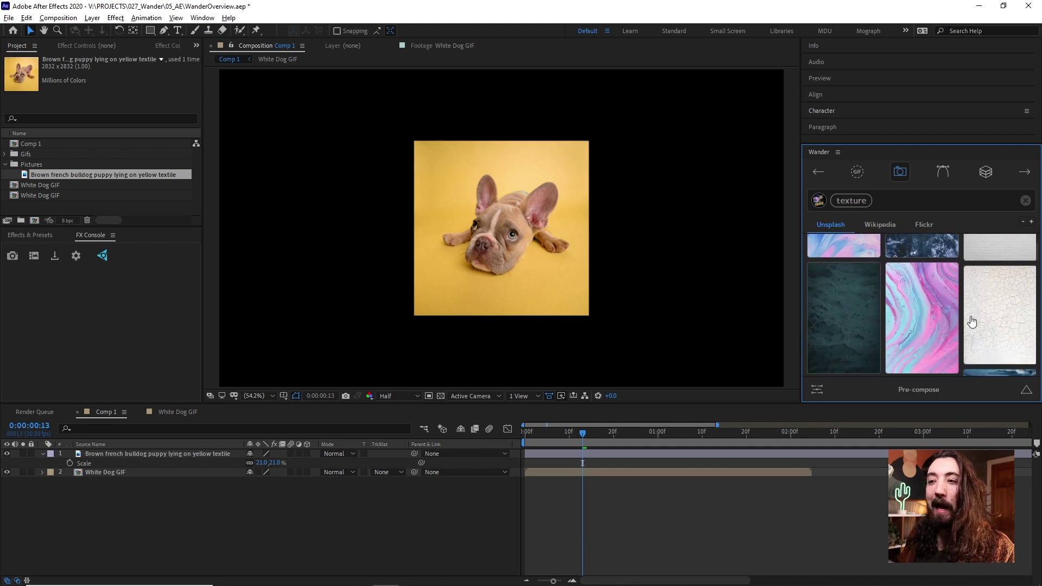
{"action": "scroll", "coordinate": [932, 285], "scroll_direction": "up", "scroll_amount": 5}
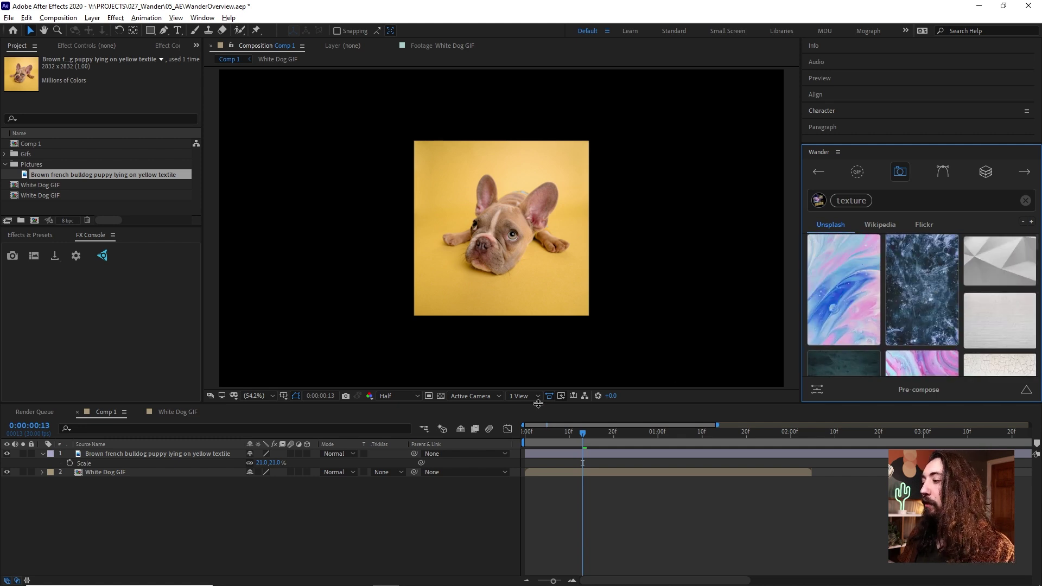
Scale the dog photo to 69% to fill the frame and add the dark blue texture image
{"action": "left_click", "coordinate": [261, 463]}
{"action": "left_click_drag", "start_coordinate": [267, 462], "coordinate": [297, 462]}
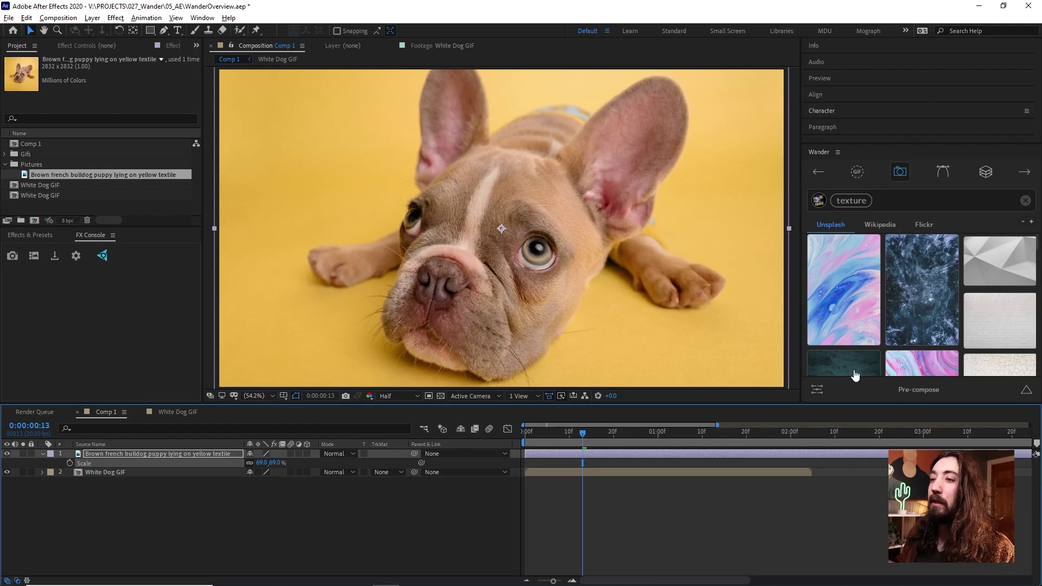
{"action": "left_click", "coordinate": [640, 517]}
{"action": "left_click", "coordinate": [929, 296]}
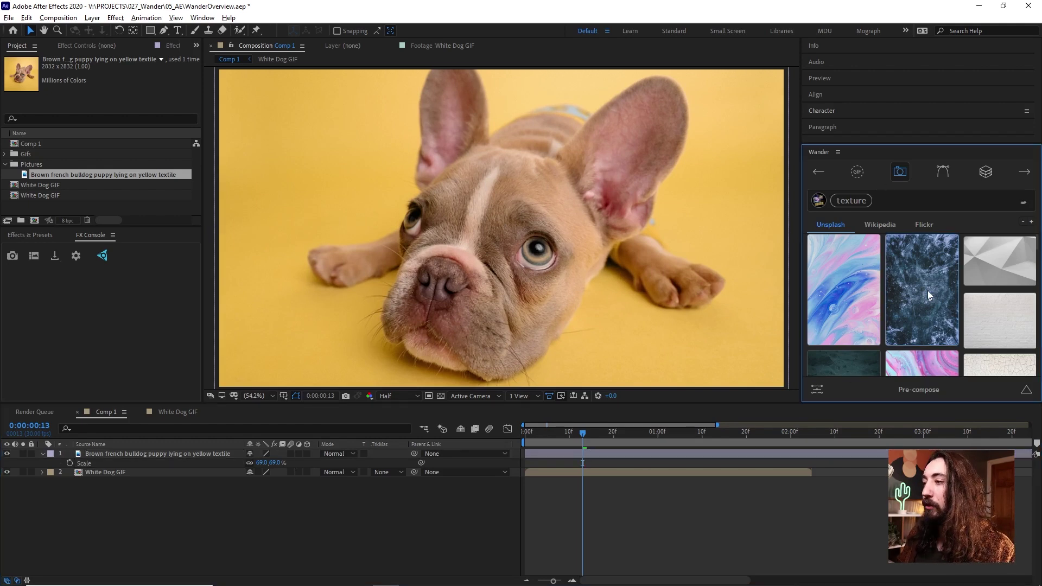
Scale the texture layer to 58.7%, blend it in Lighten mode, and start it at 0
{"action": "key", "text": "s"}
{"action": "left_click_drag", "start_coordinate": [262, 463], "coordinate": [329, 455]}
{"action": "left_click", "coordinate": [328, 455]}
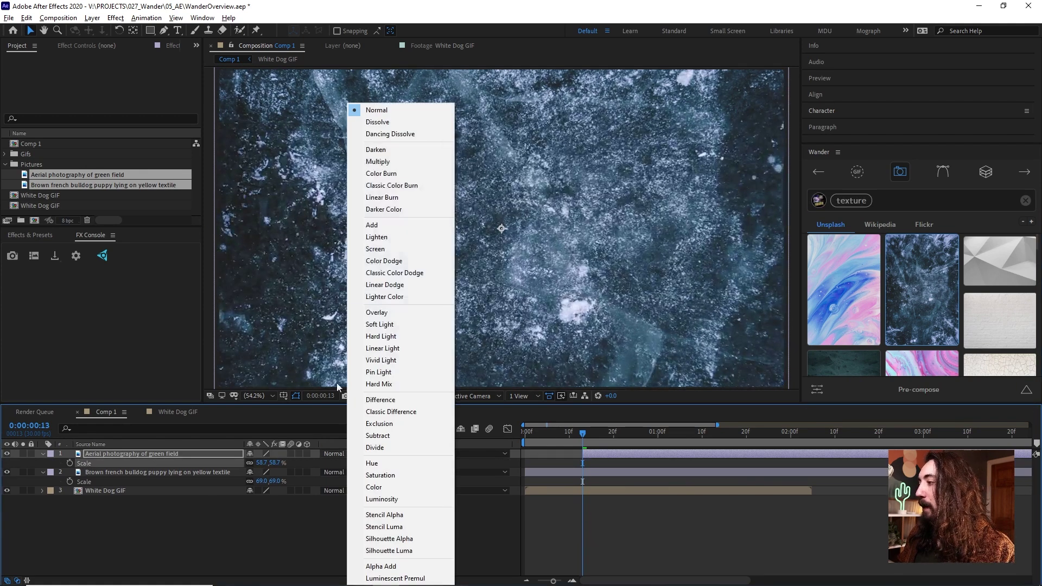
{"action": "left_click", "coordinate": [401, 236]}
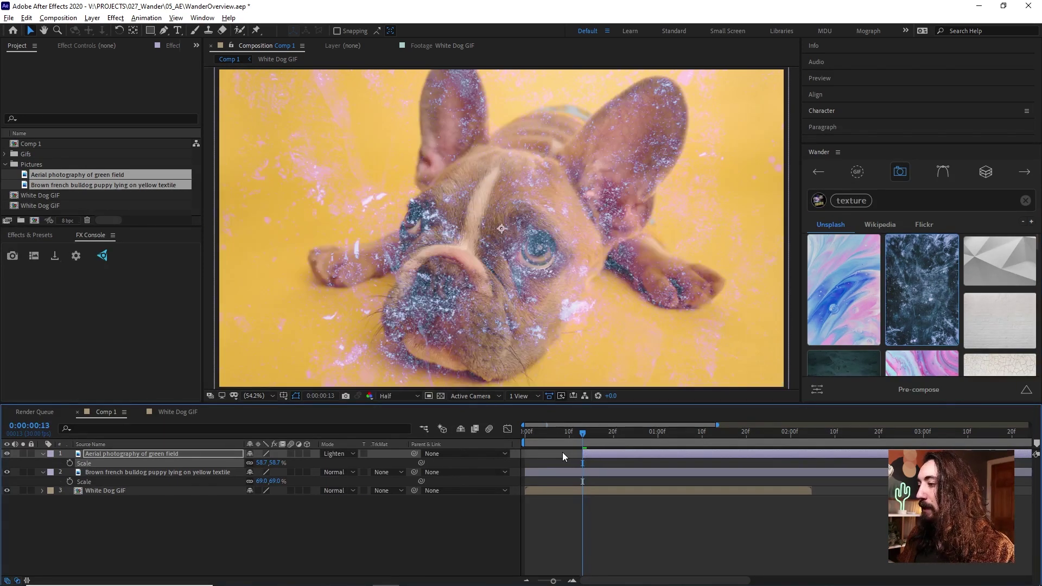
{"action": "left_click_drag", "start_coordinate": [611, 453], "coordinate": [587, 426]}
{"action": "left_click_drag", "start_coordinate": [650, 275], "coordinate": [616, 255]}
Search Wander's images for 'metal'
{"action": "scroll", "coordinate": [922, 293], "scroll_direction": "down", "scroll_amount": 2}
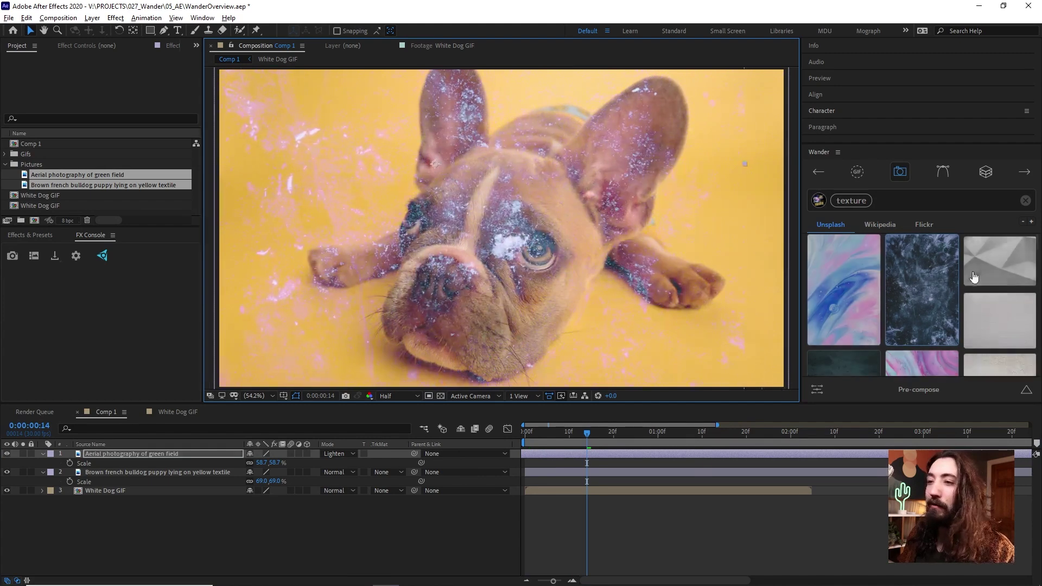
{"action": "scroll", "coordinate": [967, 310], "scroll_direction": "down", "scroll_amount": 2}
{"action": "double_click", "coordinate": [861, 201]}
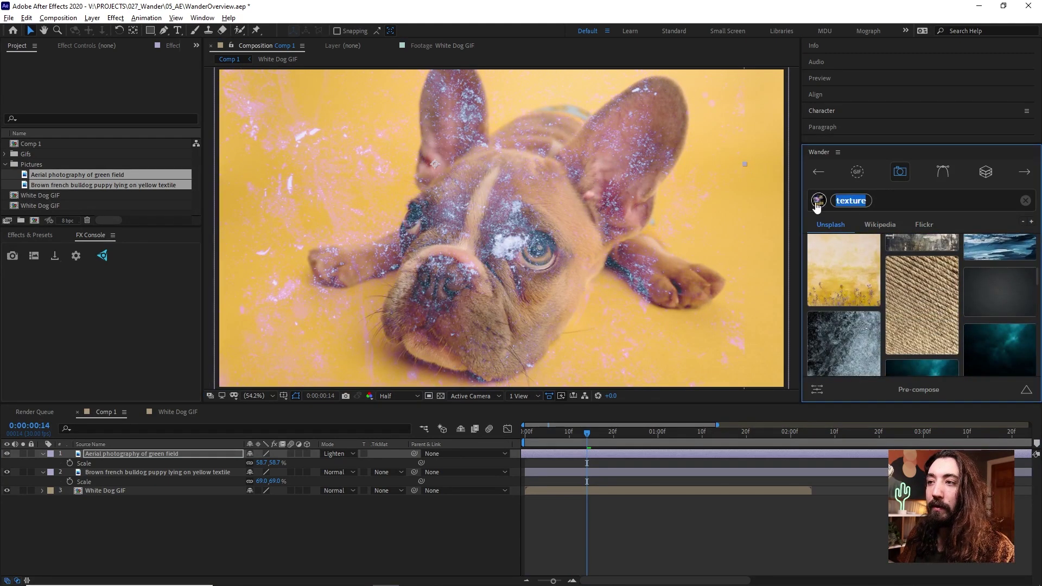
{"action": "type", "text": "metal"}
{"action": "key", "text": "Return"}
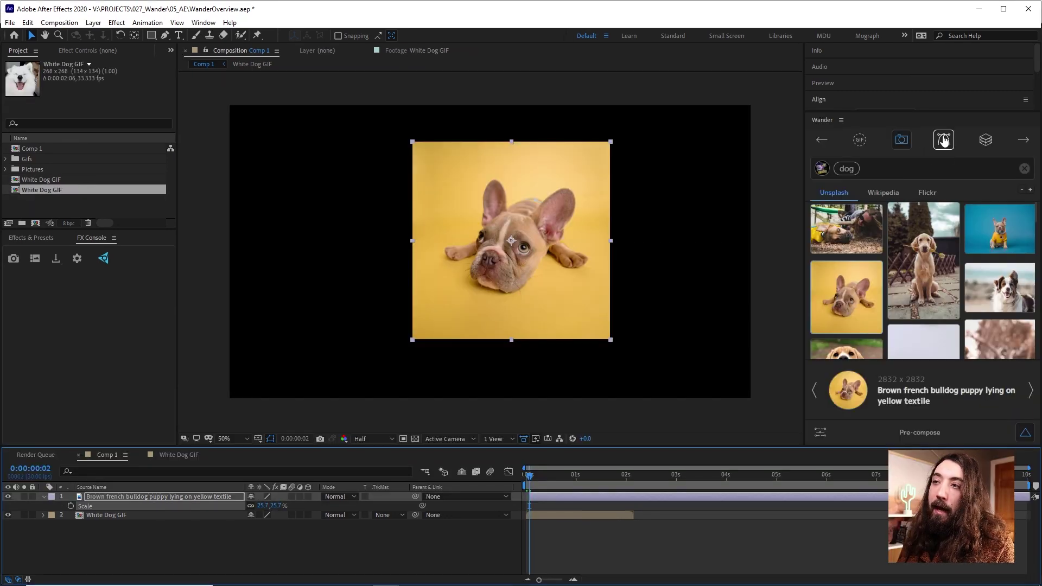
Switch Wander to emojis, icons and shapes, compare the dog Icons and Primitives results, then clear the 'dog' search
{"action": "left_click", "coordinate": [943, 140]}
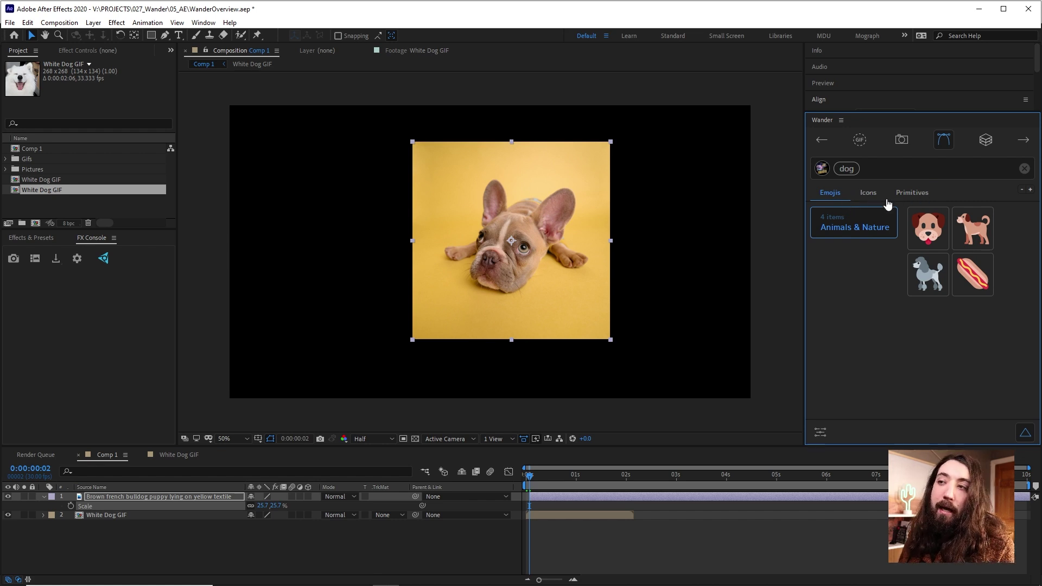
{"action": "left_click", "coordinate": [868, 193]}
{"action": "left_click", "coordinate": [912, 193]}
{"action": "left_click", "coordinate": [840, 197]}
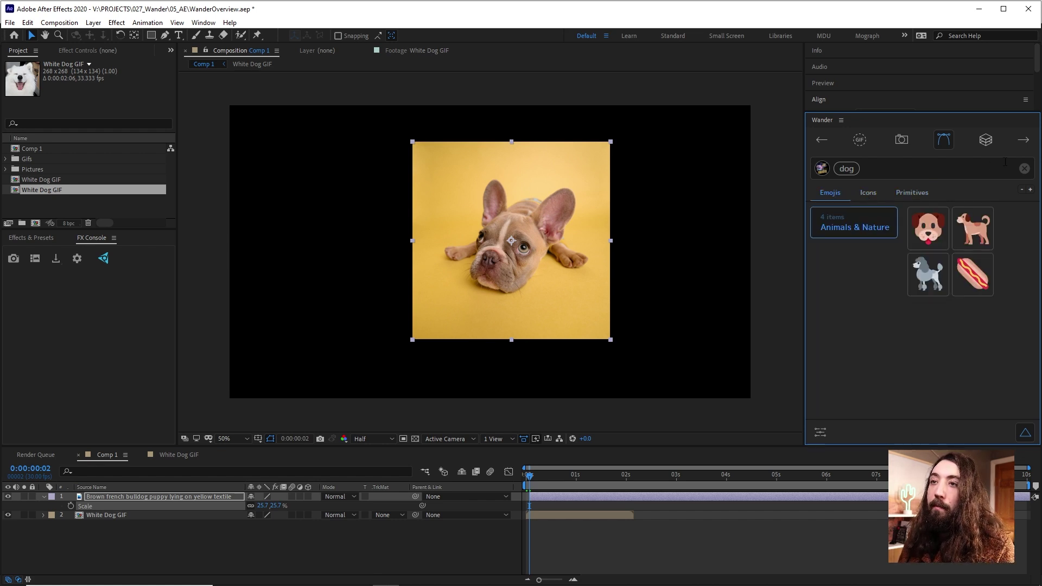
{"action": "left_click", "coordinate": [1024, 169]}
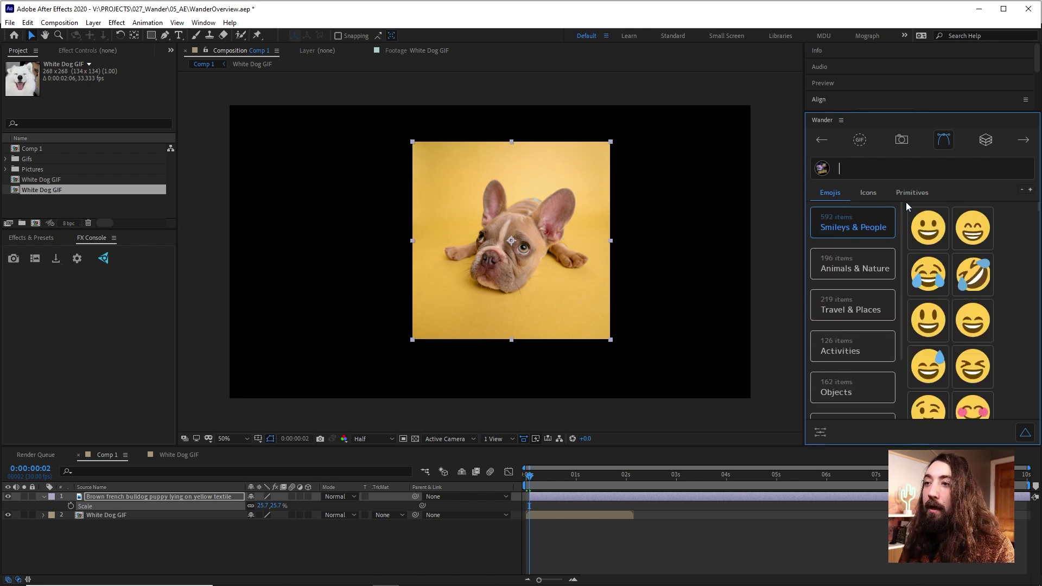
Browse the Animals & Nature and Travel & Places emoji categories, settling back on Smileys & People
{"action": "scroll", "coordinate": [941, 236], "scroll_direction": "down", "scroll_amount": 15}
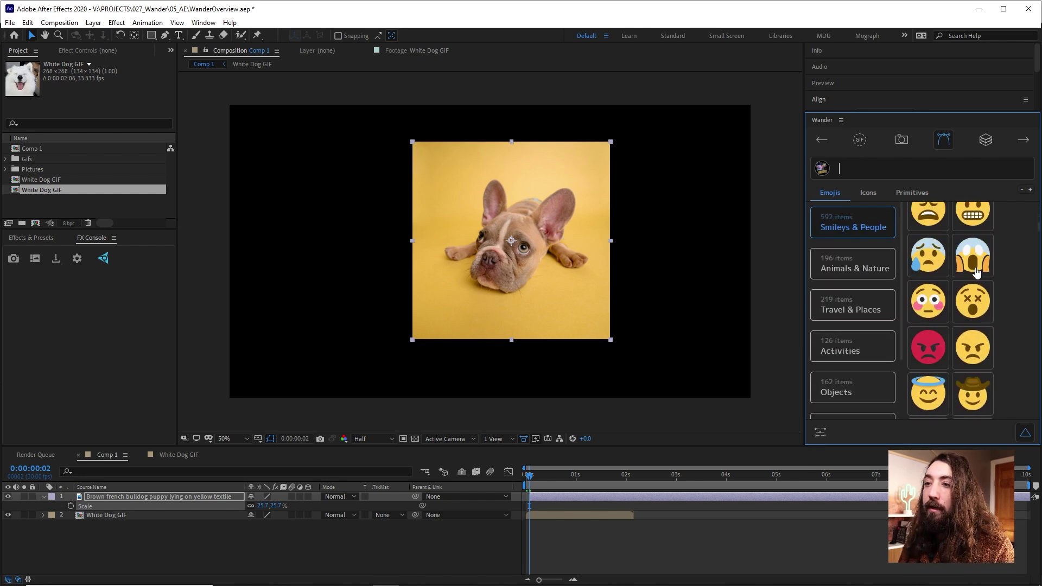
{"action": "scroll", "coordinate": [975, 254], "scroll_direction": "up", "scroll_amount": 5}
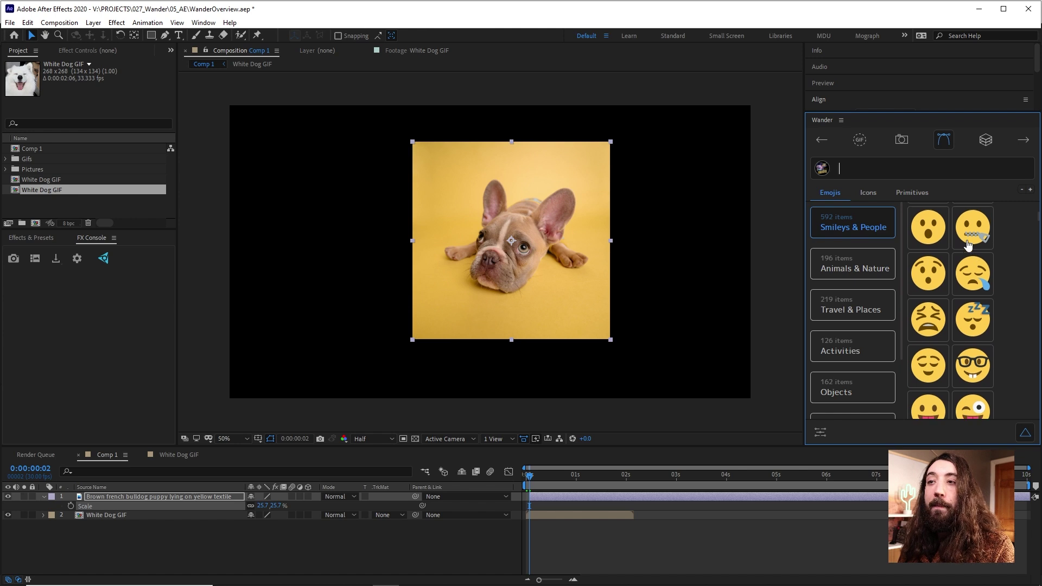
{"action": "left_click", "coordinate": [863, 266]}
{"action": "left_click", "coordinate": [880, 228]}
{"action": "left_click", "coordinate": [853, 272]}
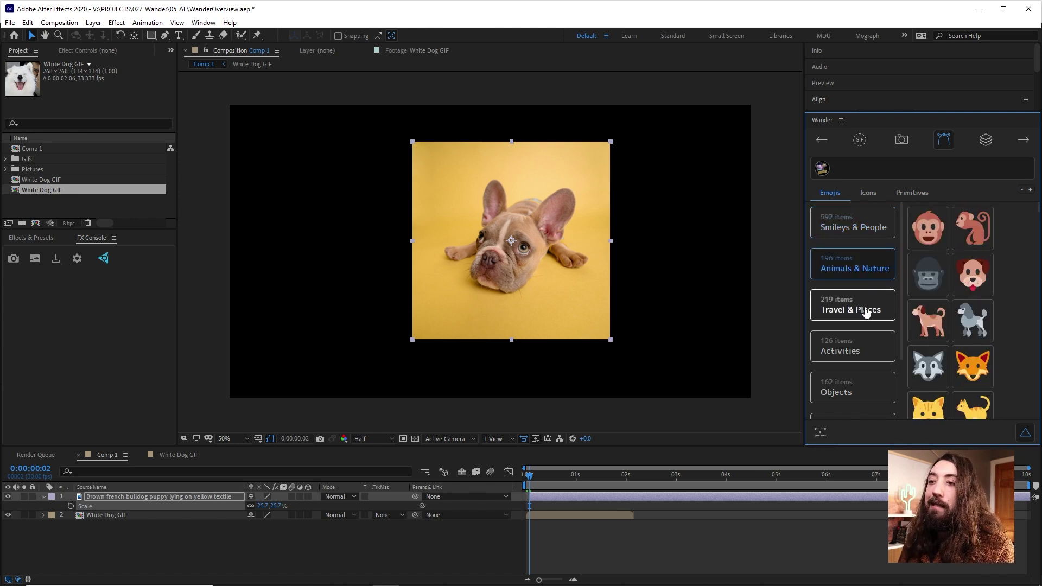
{"action": "left_click", "coordinate": [861, 307]}
{"action": "left_click", "coordinate": [873, 227]}
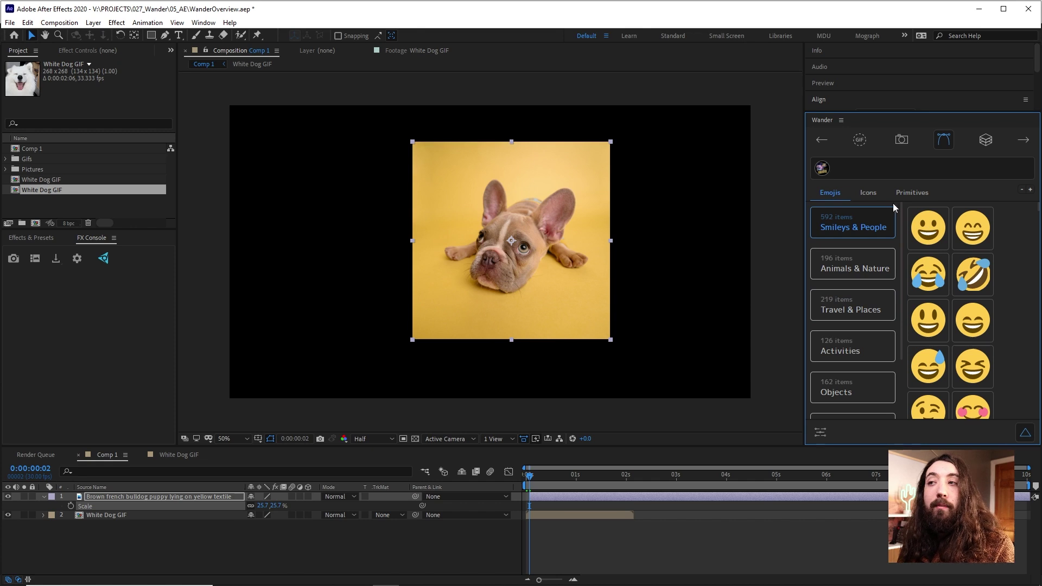
{"action": "left_click", "coordinate": [867, 199]}
{"action": "left_click", "coordinate": [827, 201]}
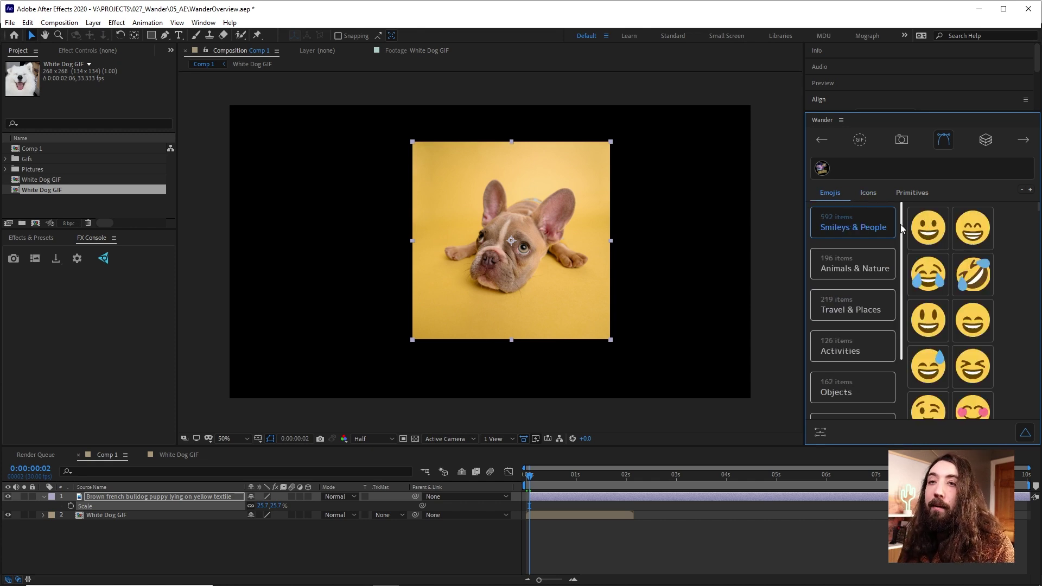
Add the Grinning face emoji left of the dog and pull its face circle away from the features
{"action": "left_click", "coordinate": [938, 227]}
{"action": "double_click", "coordinate": [936, 226]}
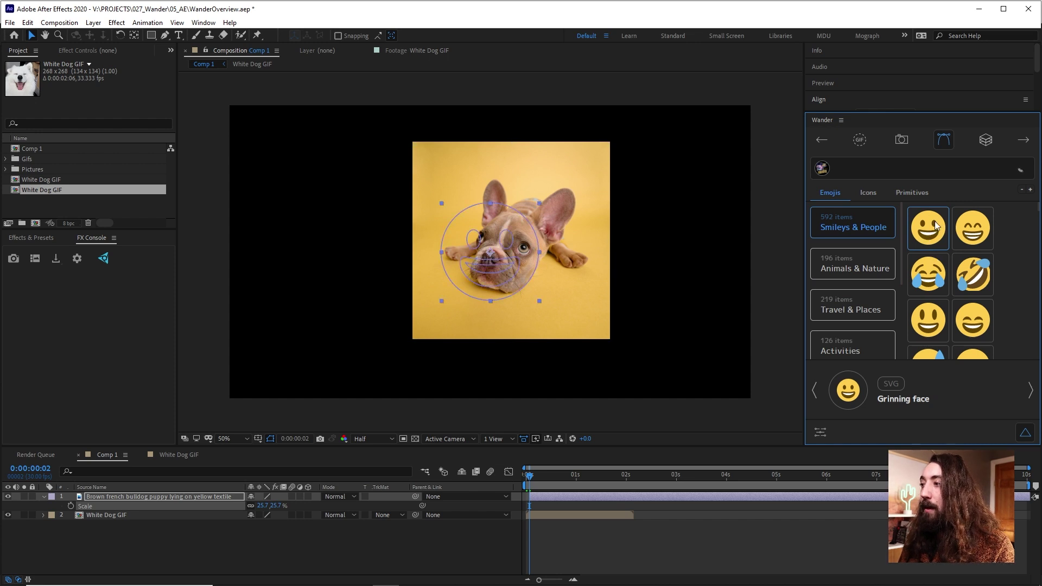
{"action": "left_click_drag", "start_coordinate": [508, 257], "coordinate": [320, 265]}
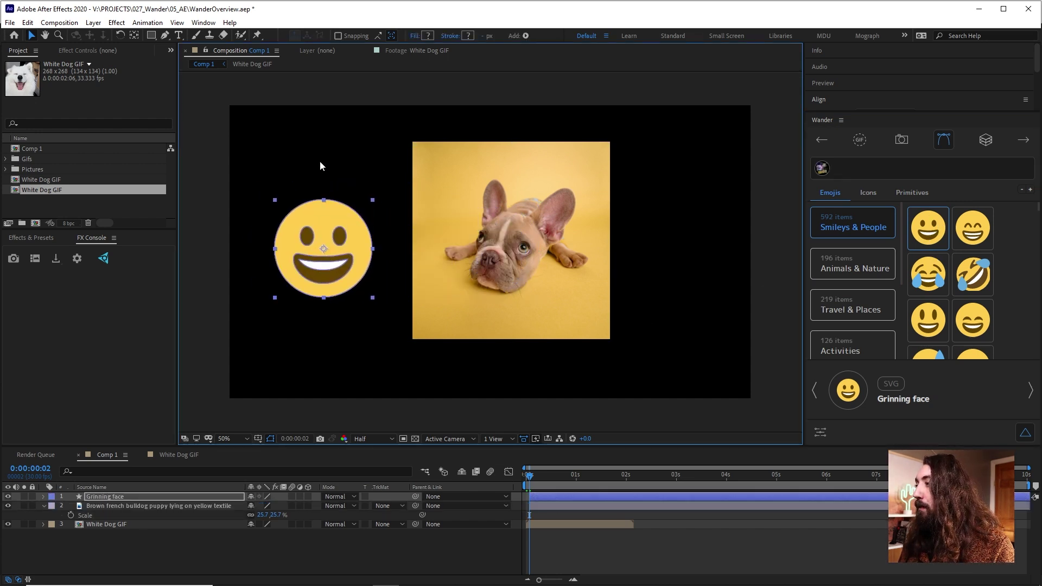
{"action": "double_click", "coordinate": [324, 200]}
{"action": "left_click_drag", "start_coordinate": [327, 216], "coordinate": [306, 258]}
Make the emoji's left eye bright red and taller, and reshape the brown mouth
{"action": "left_click", "coordinate": [309, 235]}
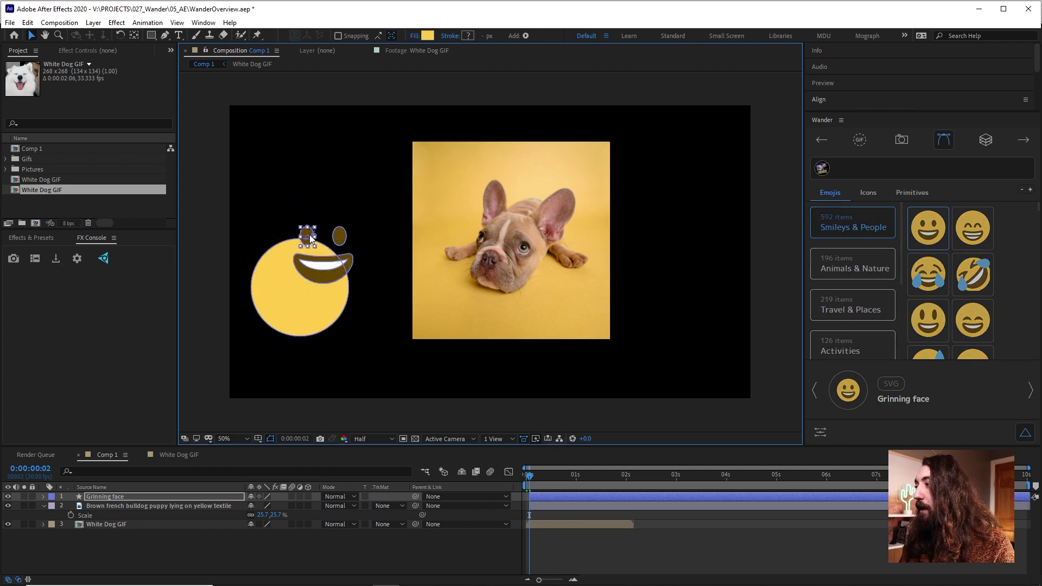
{"action": "left_click", "coordinate": [427, 35]}
{"action": "left_click_drag", "start_coordinate": [331, 256], "coordinate": [569, 178]}
{"action": "left_click", "coordinate": [668, 180]}
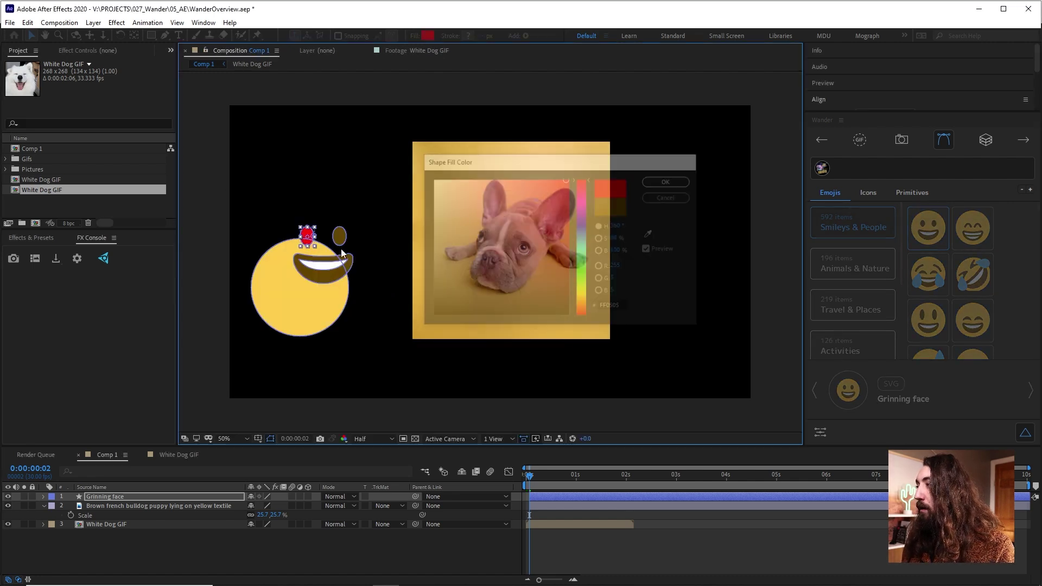
{"action": "scroll", "coordinate": [294, 234], "scroll_direction": "up", "scroll_amount": 6}
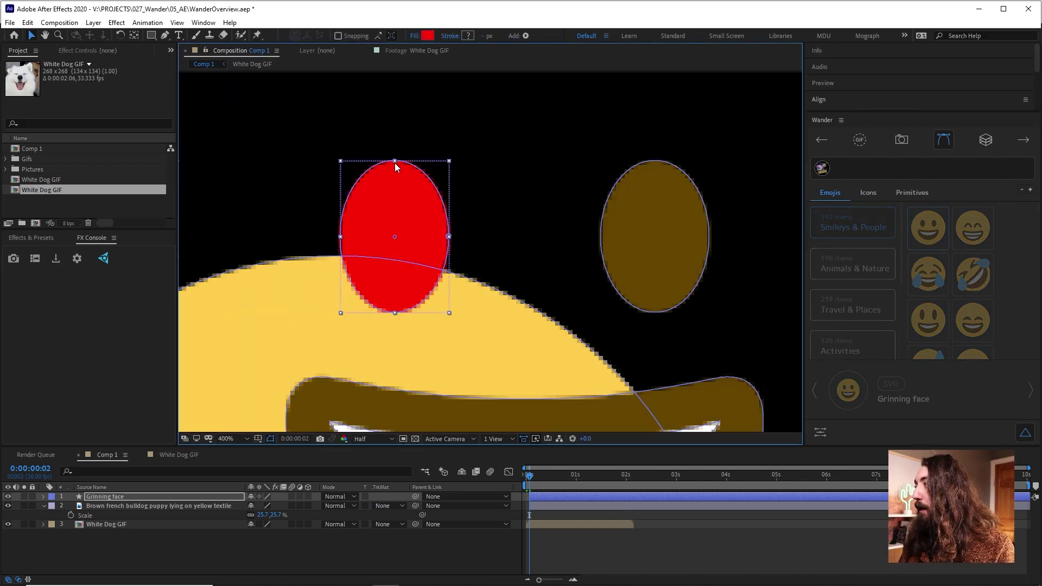
{"action": "left_click_drag", "start_coordinate": [395, 163], "coordinate": [394, 145]}
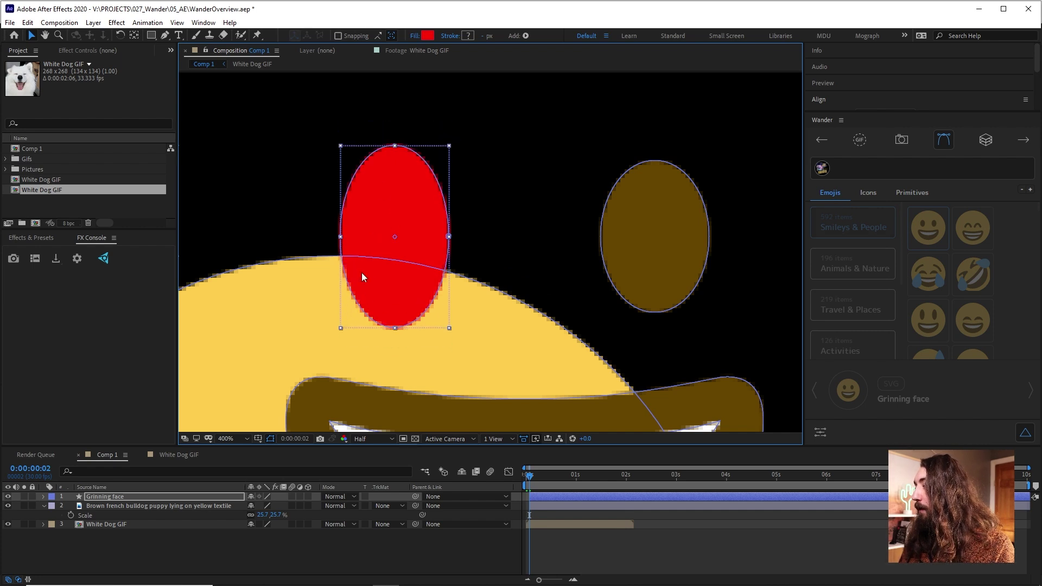
{"action": "scroll", "coordinate": [362, 277], "scroll_direction": "down", "scroll_amount": 5}
{"action": "left_click_drag", "start_coordinate": [363, 322], "coordinate": [375, 274]}
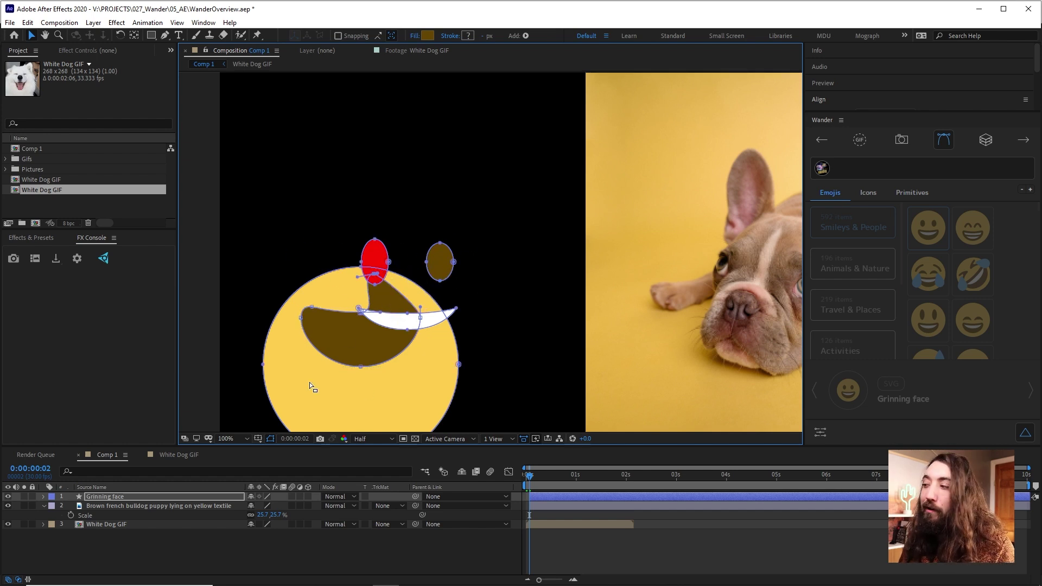
{"action": "scroll", "coordinate": [554, 291], "scroll_direction": "down", "scroll_amount": 4}
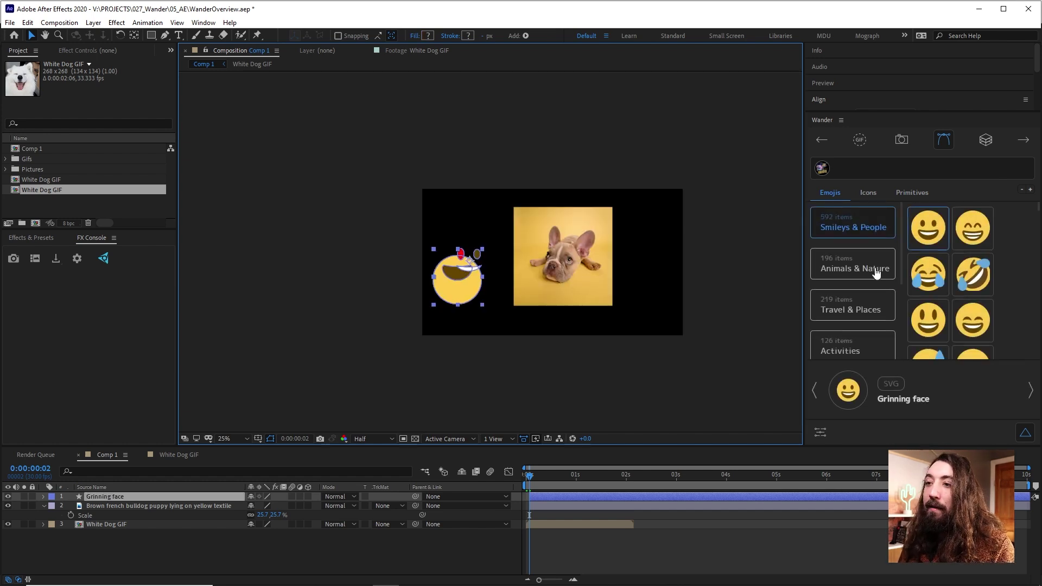
Browse the Animals & Nature and Objects emojis, then show the Humaaans figure set and pick a head
{"action": "scroll", "coordinate": [868, 266], "scroll_direction": "down", "scroll_amount": 3}
{"action": "scroll", "coordinate": [870, 288], "scroll_direction": "up", "scroll_amount": 3}
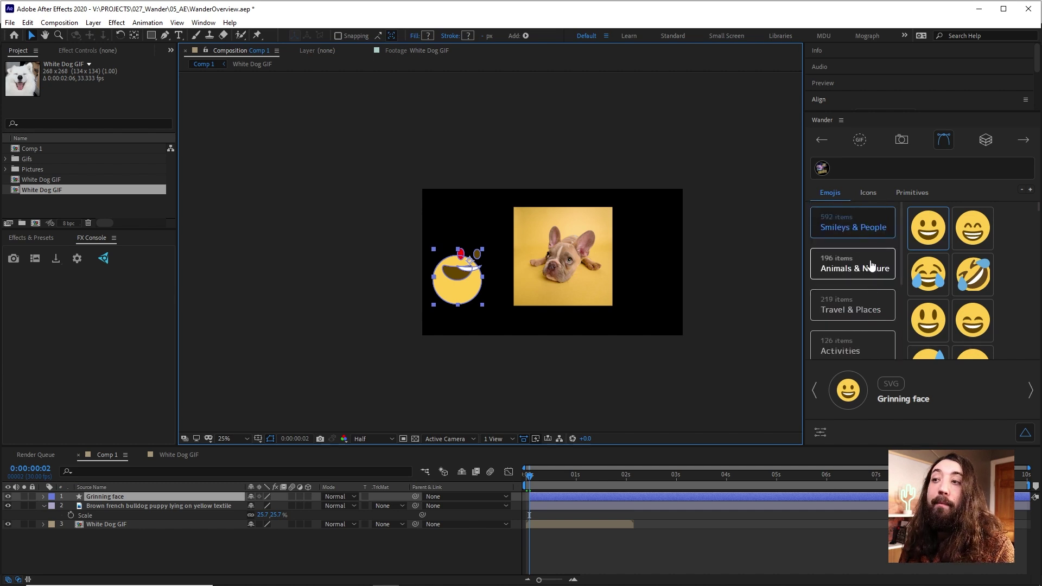
{"action": "left_click", "coordinate": [870, 269]}
{"action": "scroll", "coordinate": [867, 297], "scroll_direction": "down", "scroll_amount": 3}
{"action": "left_click", "coordinate": [861, 249]}
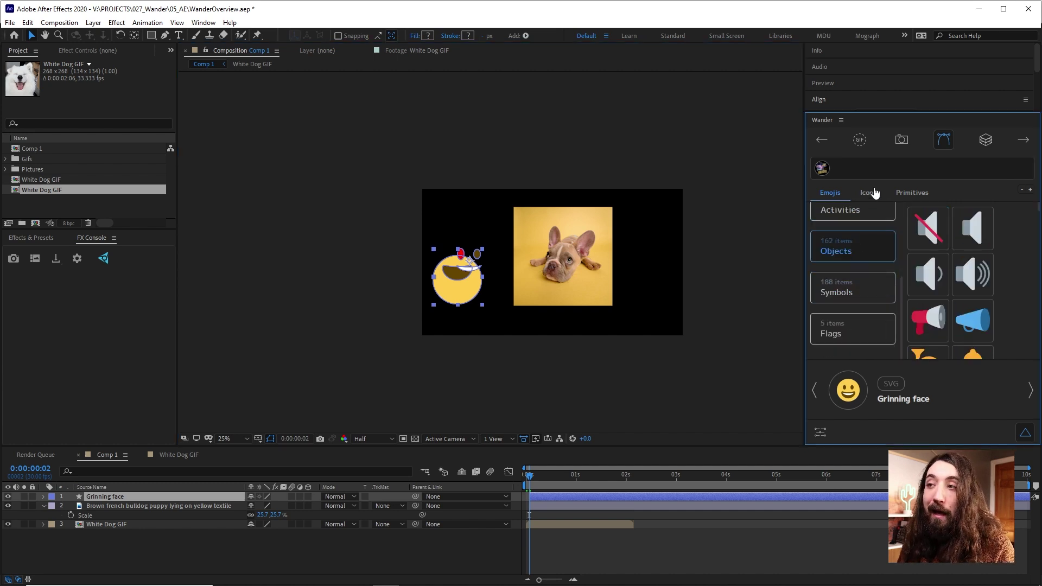
{"action": "left_click", "coordinate": [868, 193]}
{"action": "left_click", "coordinate": [867, 270]}
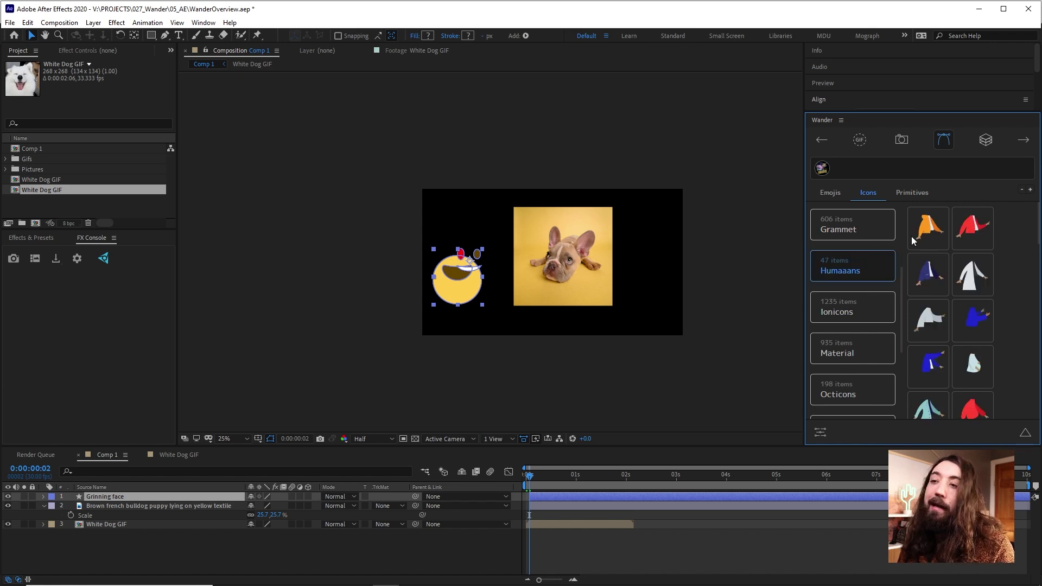
{"action": "left_click", "coordinate": [557, 513]}
{"action": "scroll", "coordinate": [952, 307], "scroll_direction": "down", "scroll_amount": 5}
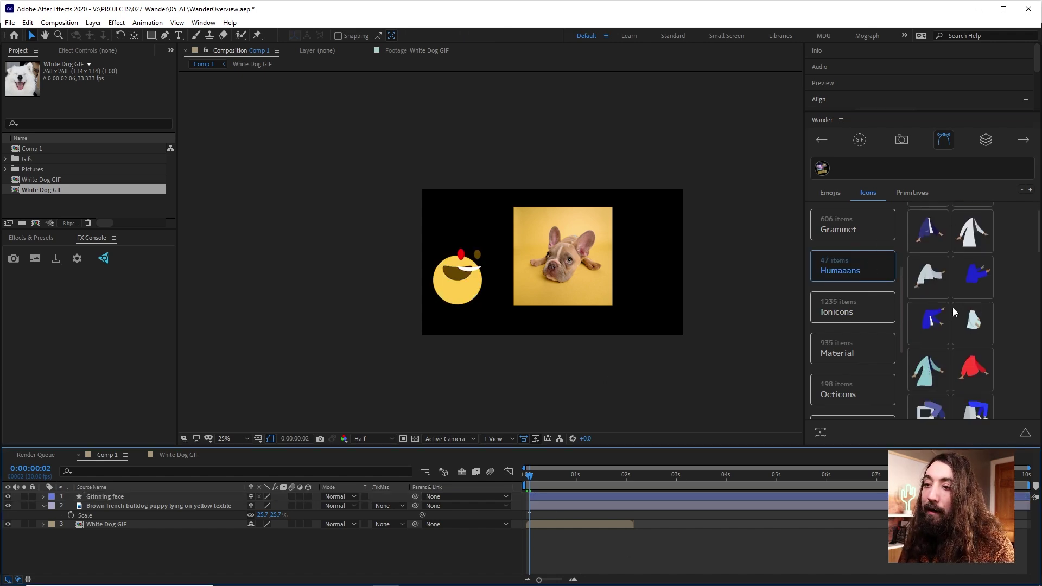
{"action": "scroll", "coordinate": [965, 276], "scroll_direction": "down", "scroll_amount": 3}
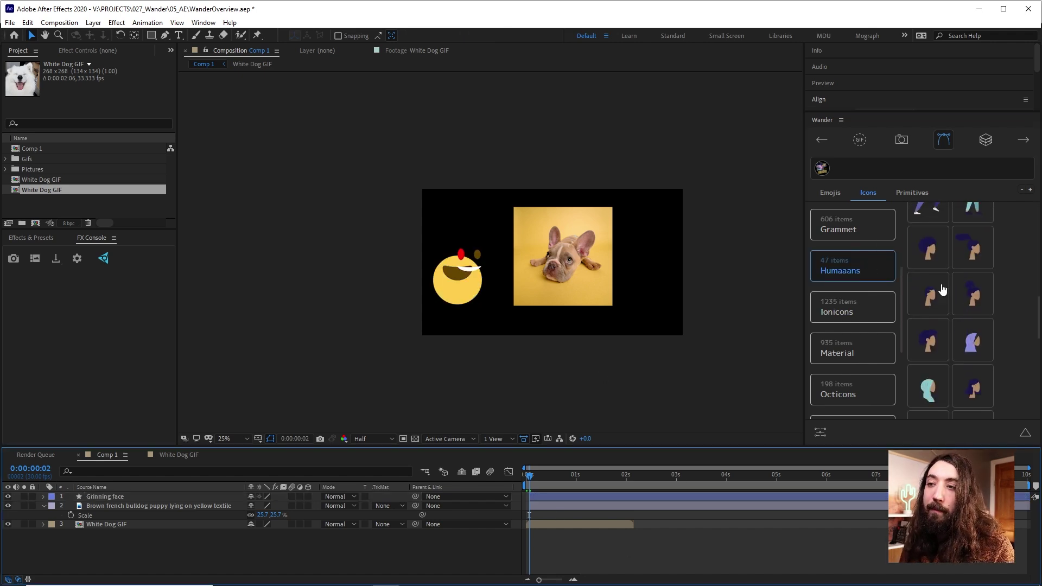
{"action": "left_click", "coordinate": [936, 256]}
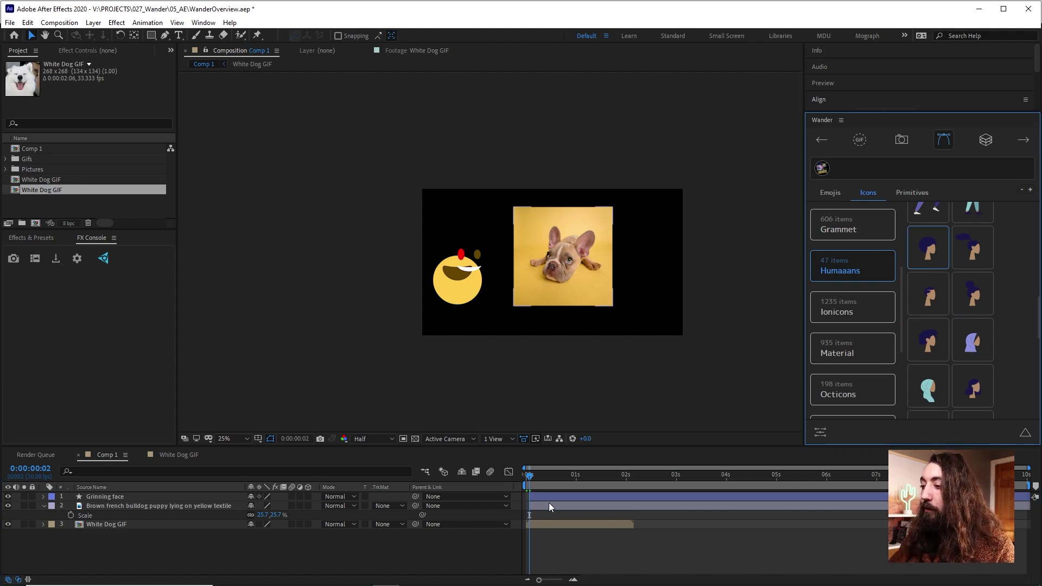
Delete the grinning face and bulldog photo layers and select the White Dog GIF layer
{"action": "left_click", "coordinate": [549, 496]}
{"action": "key", "text": "Delete"}
{"action": "left_click", "coordinate": [552, 495]}
{"action": "key", "text": "Delete"}
{"action": "left_click", "coordinate": [550, 495]}
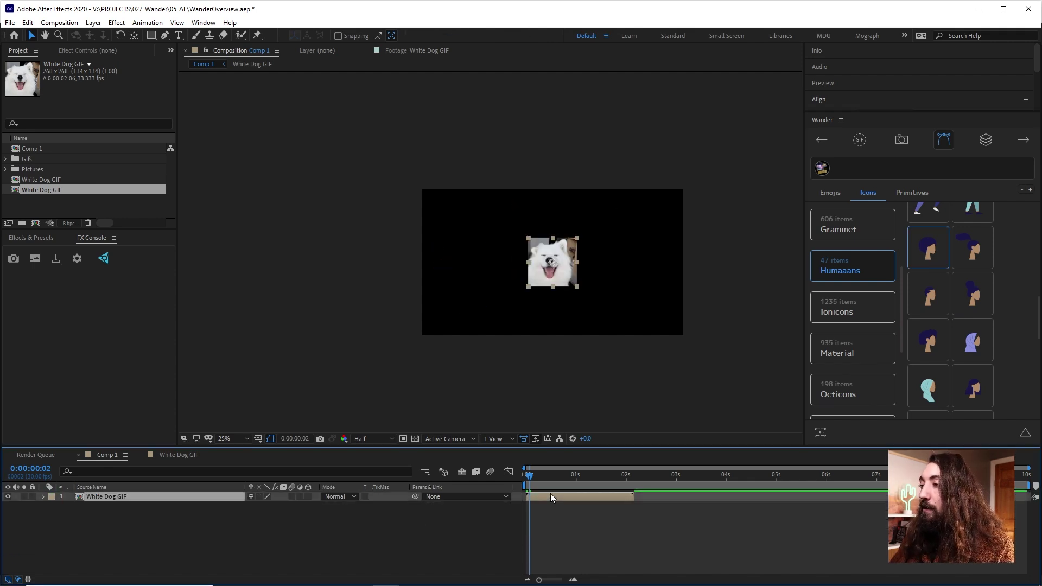
Delete the White Dog GIF layer and add the Humaaans baggy pants figure
{"action": "key", "text": "Delete"}
{"action": "scroll", "coordinate": [920, 332], "scroll_direction": "up", "scroll_amount": 3}
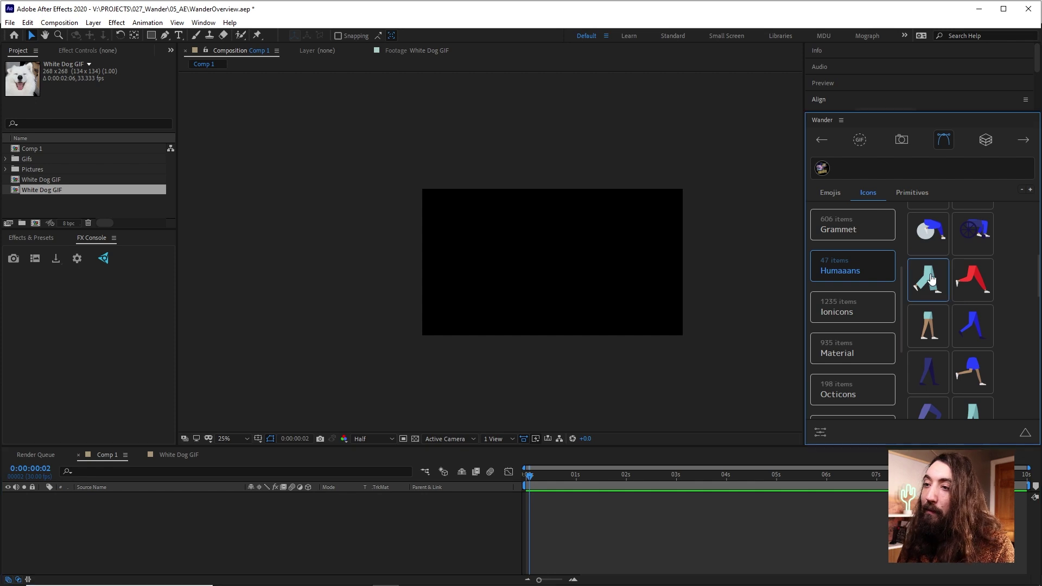
{"action": "left_click", "coordinate": [928, 279]}
Add the curly-haired head and place it above the baggy pants
{"action": "scroll", "coordinate": [553, 255], "scroll_direction": "up", "scroll_amount": 4}
{"action": "scroll", "coordinate": [703, 213], "scroll_direction": "down", "scroll_amount": 2}
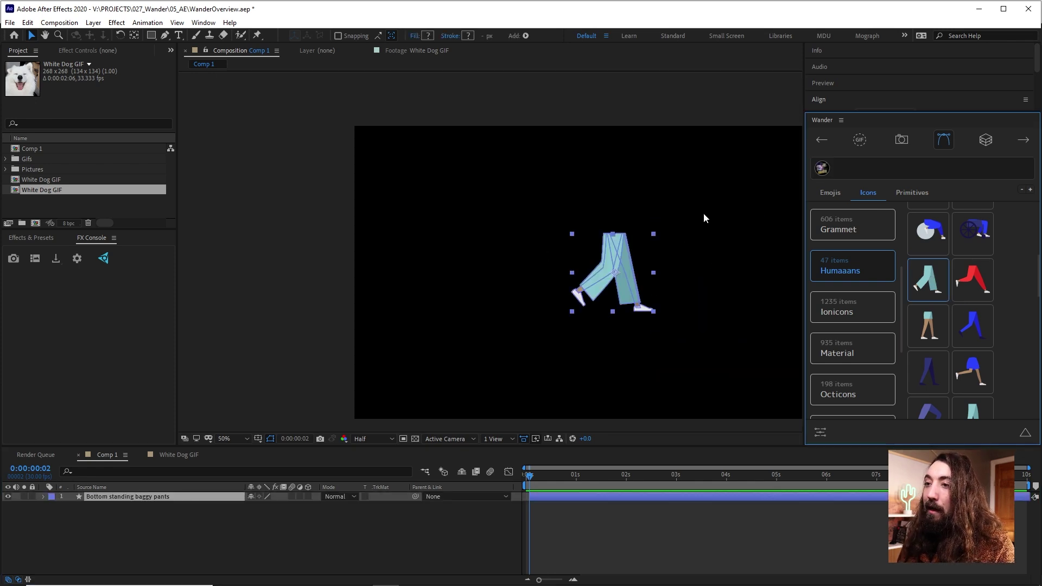
{"action": "scroll", "coordinate": [951, 314], "scroll_direction": "down", "scroll_amount": 3}
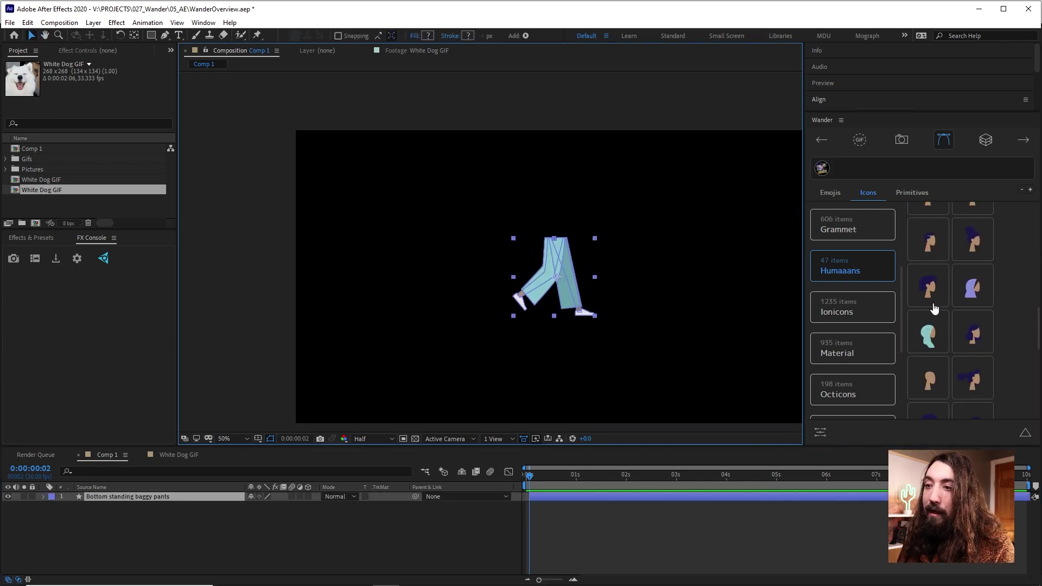
{"action": "left_click", "coordinate": [931, 304]}
{"action": "left_click_drag", "start_coordinate": [552, 261], "coordinate": [577, 196]}
{"action": "left_click", "coordinate": [579, 290]}
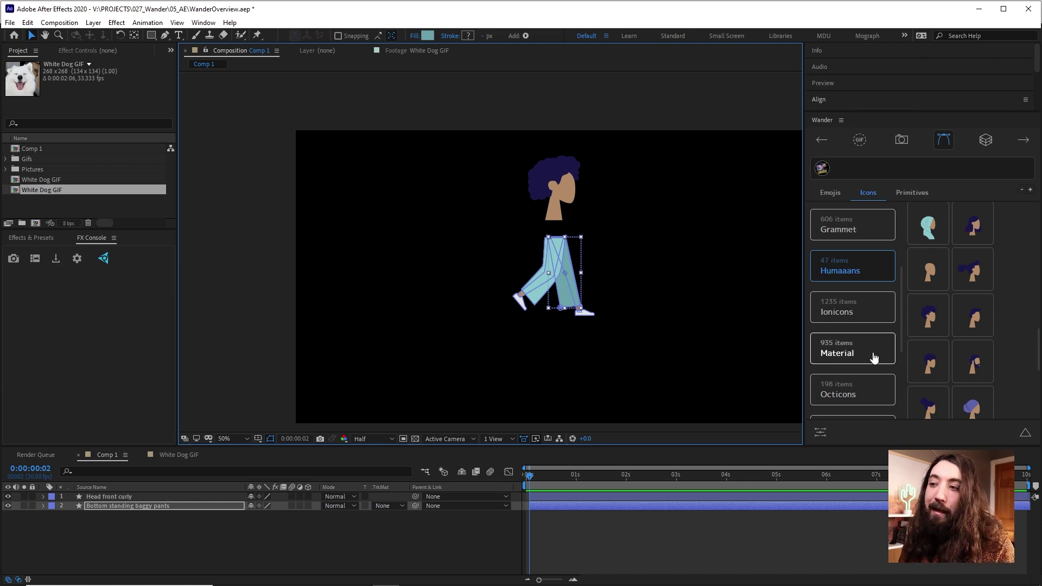
Browse the Remixicons set and the Primitives shapes in Wander
{"action": "scroll", "coordinate": [857, 271], "scroll_direction": "down", "scroll_amount": 3}
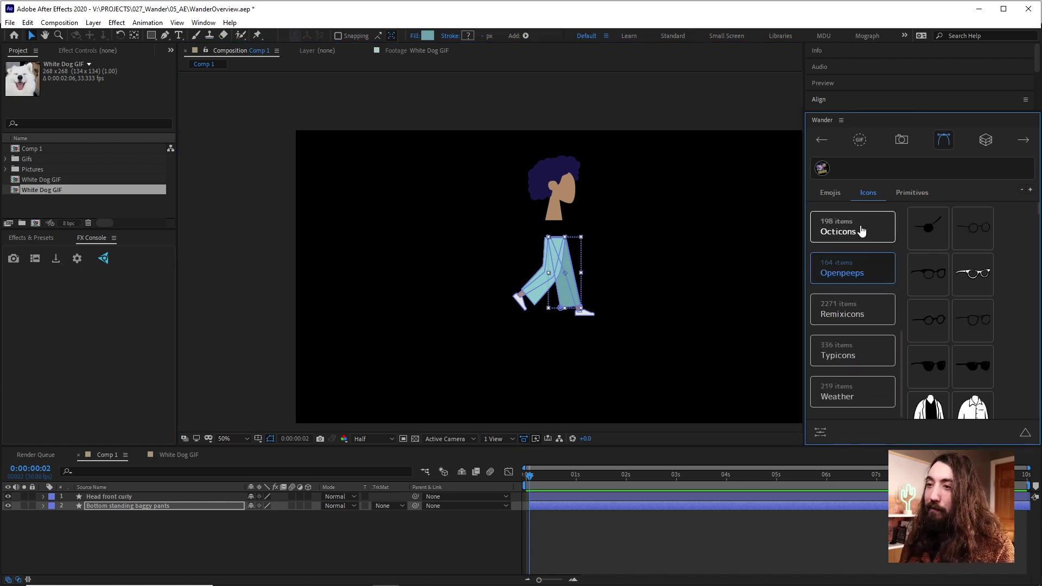
{"action": "scroll", "coordinate": [860, 230], "scroll_direction": "down", "scroll_amount": 1}
{"action": "left_click", "coordinate": [879, 279]}
{"action": "scroll", "coordinate": [879, 279], "scroll_direction": "up", "scroll_amount": 1}
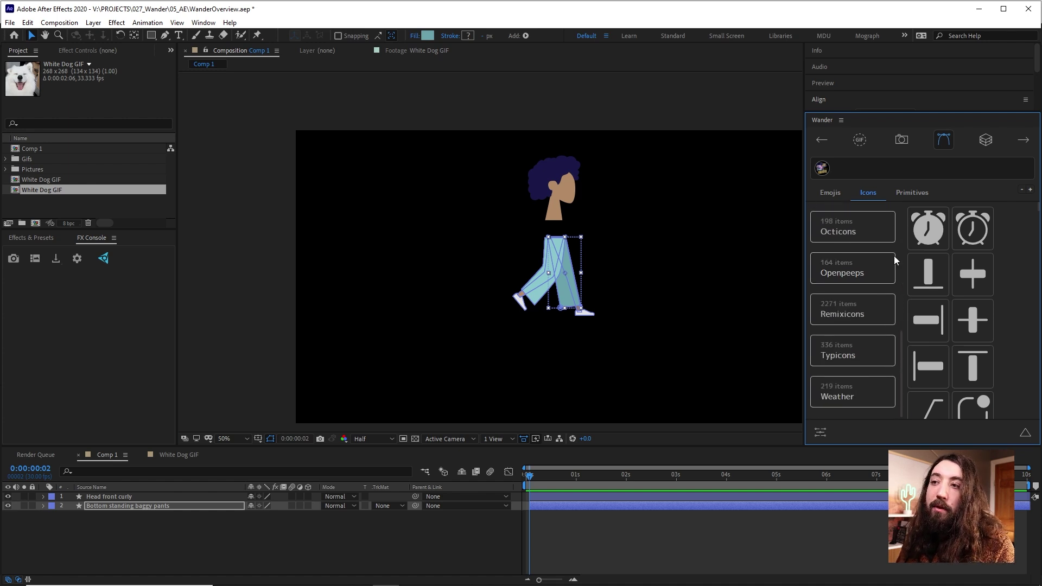
{"action": "scroll", "coordinate": [884, 255], "scroll_direction": "up", "scroll_amount": 5}
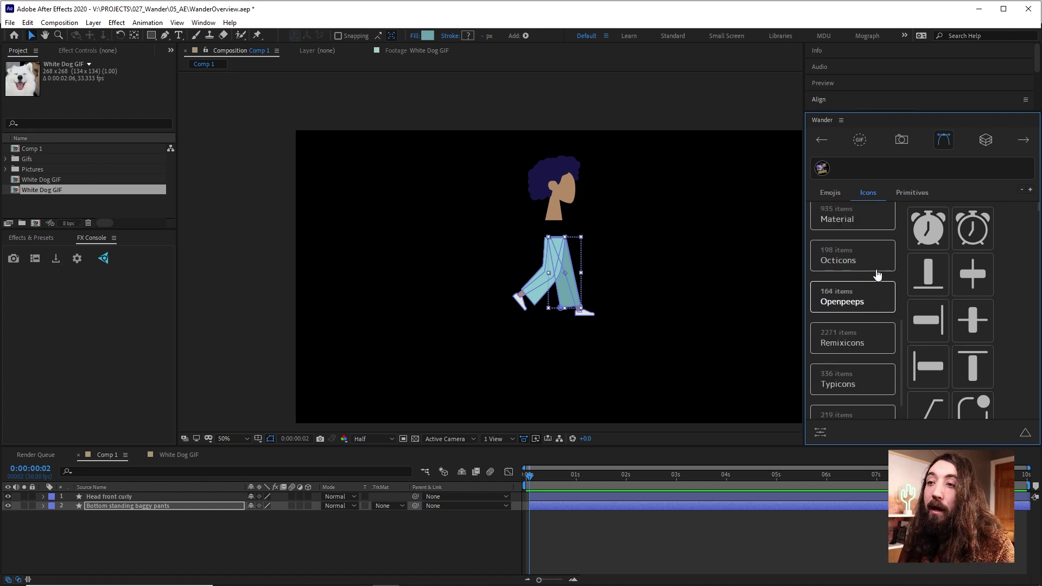
{"action": "scroll", "coordinate": [882, 230], "scroll_direction": "up", "scroll_amount": 1}
{"action": "left_click", "coordinate": [912, 192]}
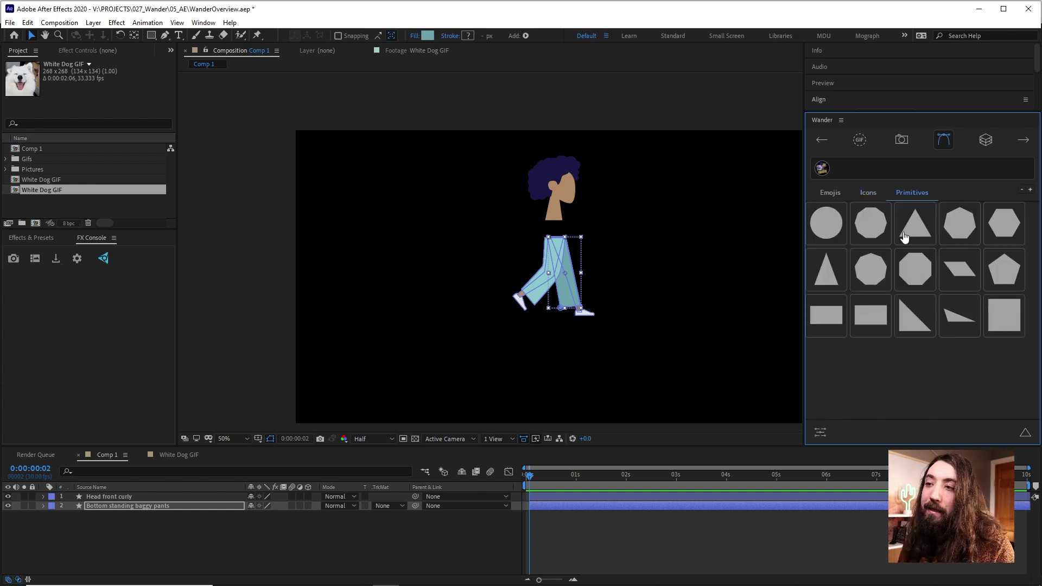
{"action": "left_click", "coordinate": [869, 194]}
Browse the Devicons and Ionicons sets, then bring up Wander's library of previously added assets
{"action": "left_click", "coordinate": [875, 262]}
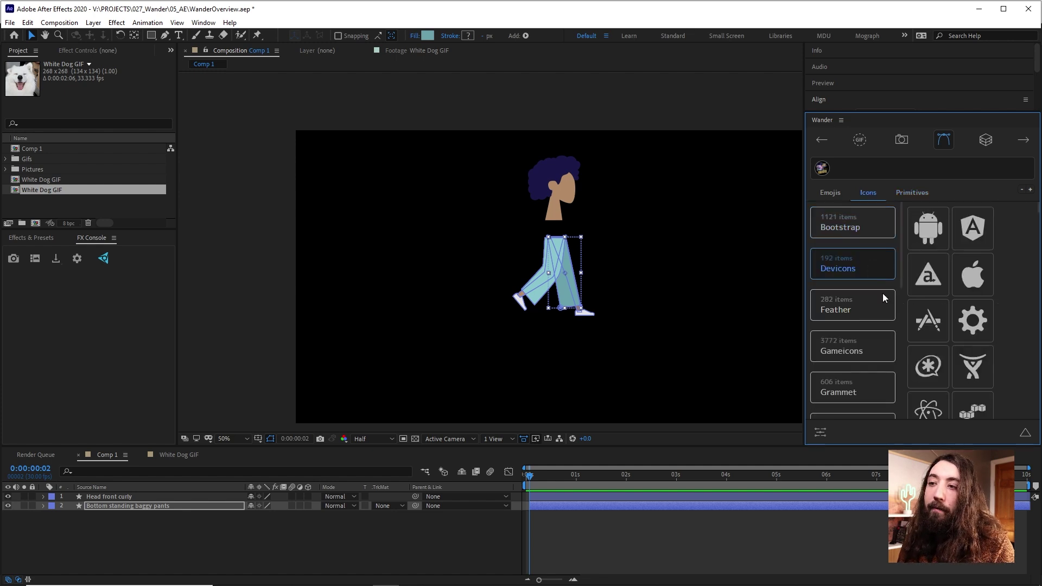
{"action": "scroll", "coordinate": [883, 298], "scroll_direction": "down", "scroll_amount": 4}
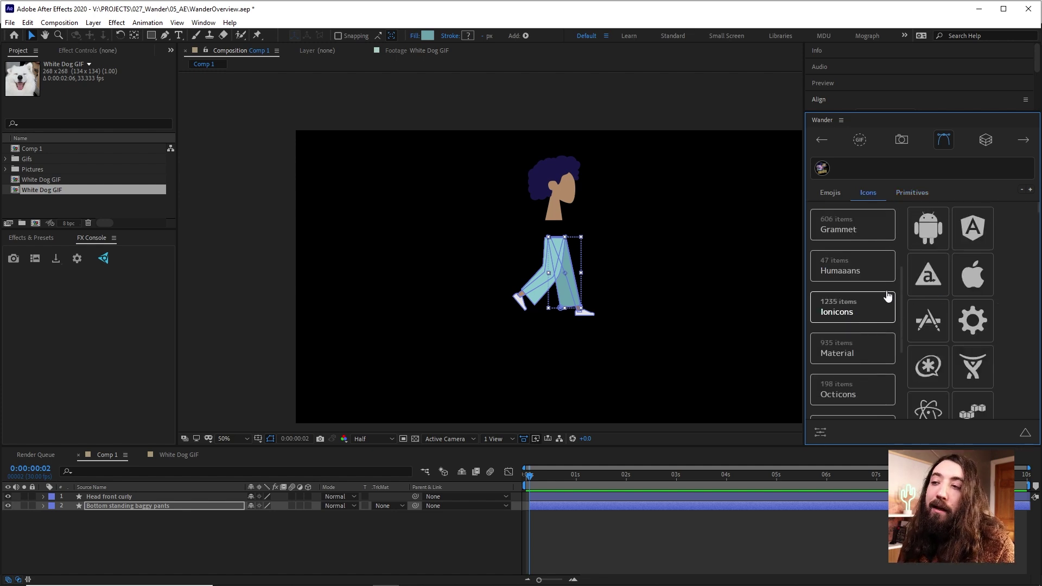
{"action": "left_click", "coordinate": [872, 302]}
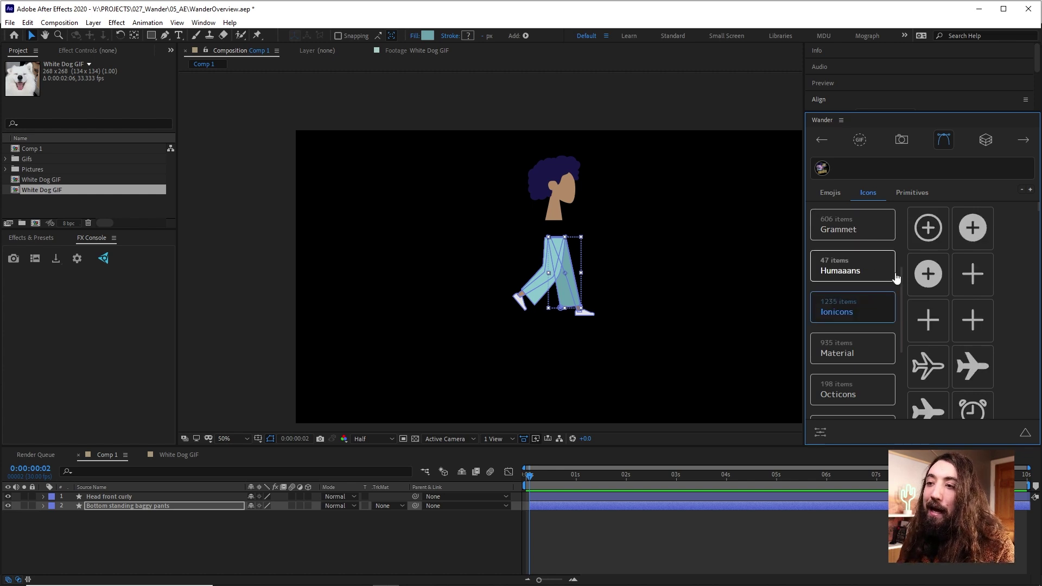
{"action": "scroll", "coordinate": [995, 310], "scroll_direction": "down", "scroll_amount": 3}
{"action": "scroll", "coordinate": [997, 249], "scroll_direction": "down", "scroll_amount": 3}
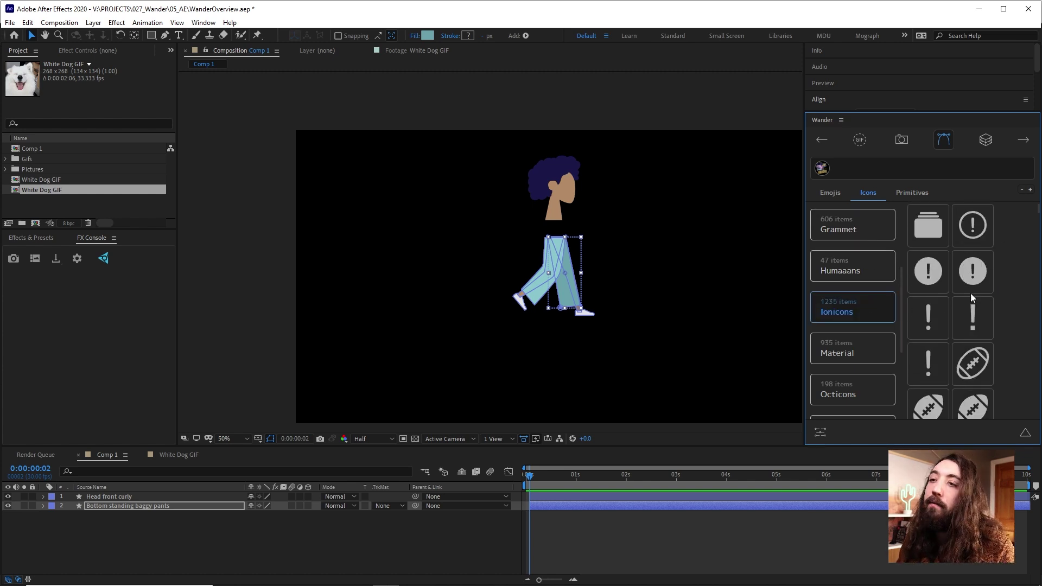
{"action": "scroll", "coordinate": [971, 298], "scroll_direction": "down", "scroll_amount": 10}
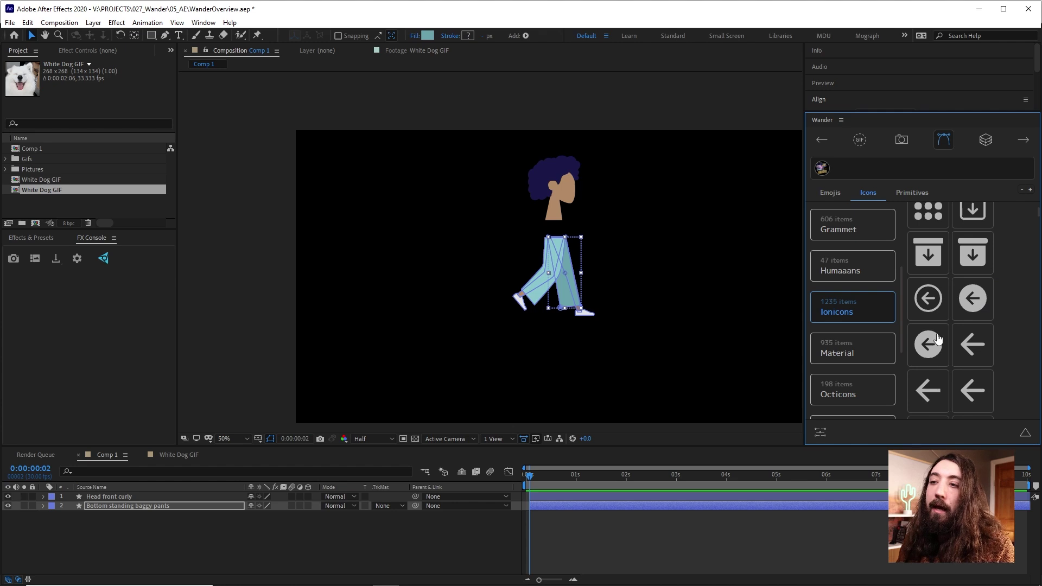
{"action": "scroll", "coordinate": [956, 227], "scroll_direction": "up", "scroll_amount": 2}
{"action": "left_click", "coordinate": [916, 193]}
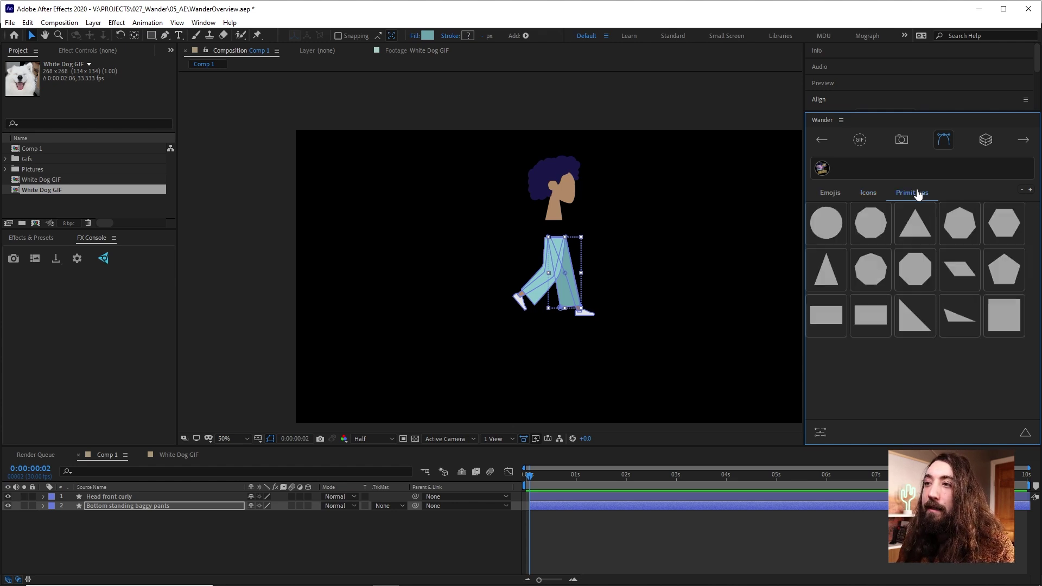
{"action": "left_click", "coordinate": [988, 140]}
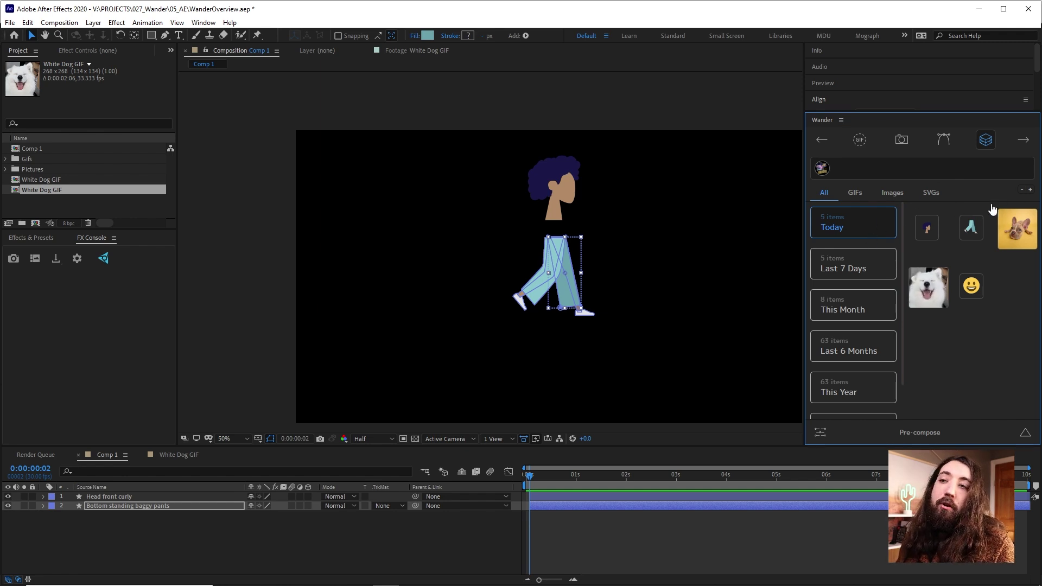
Filter the library to GIFs, check the emoji and icon views, then ready the Unsplash photo search field
{"action": "left_click", "coordinate": [853, 193]}
{"action": "left_click", "coordinate": [943, 139]}
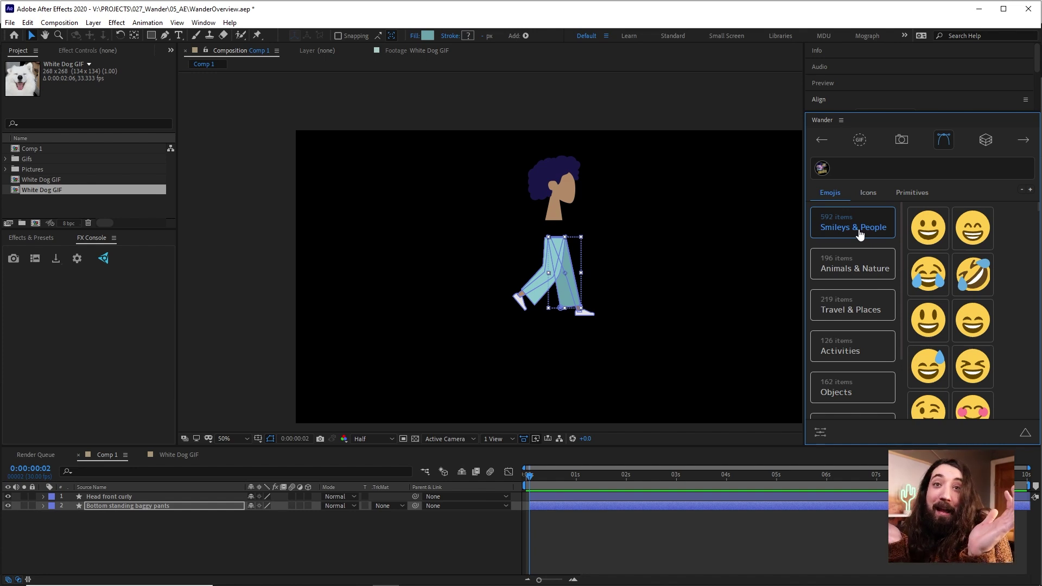
{"action": "left_click", "coordinate": [876, 196]}
{"action": "left_click", "coordinate": [892, 145]}
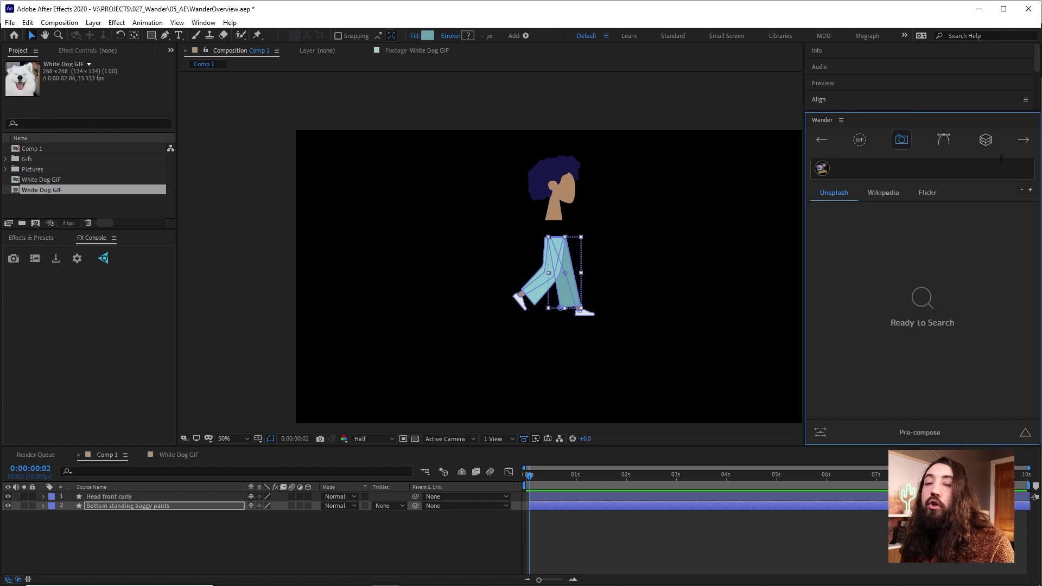
{"action": "left_click", "coordinate": [861, 165]}
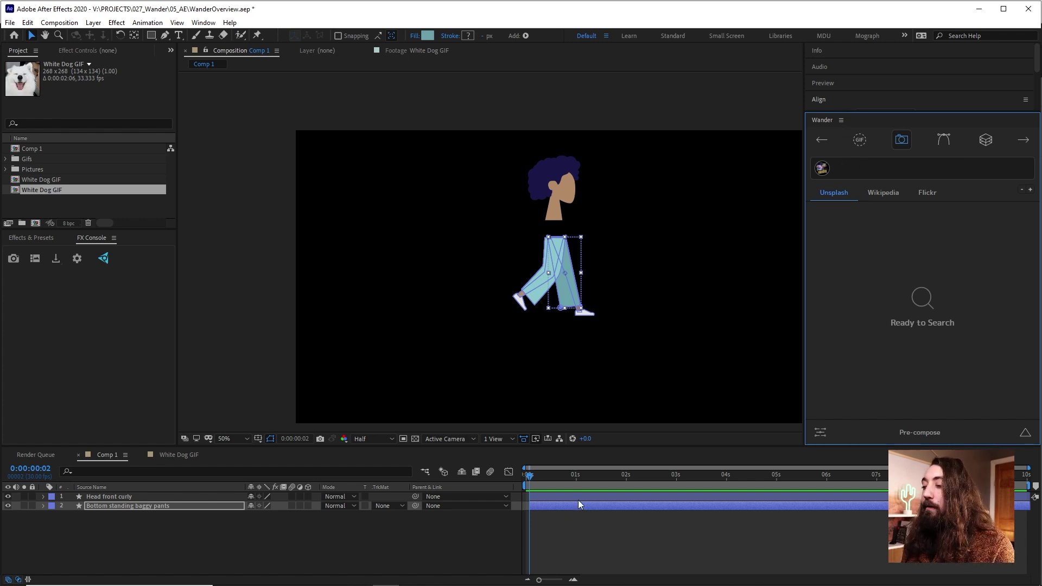
In Firefox, highlight the Unsplash homepage tagline about free images
{"action": "key", "text": "alt+Tab"}
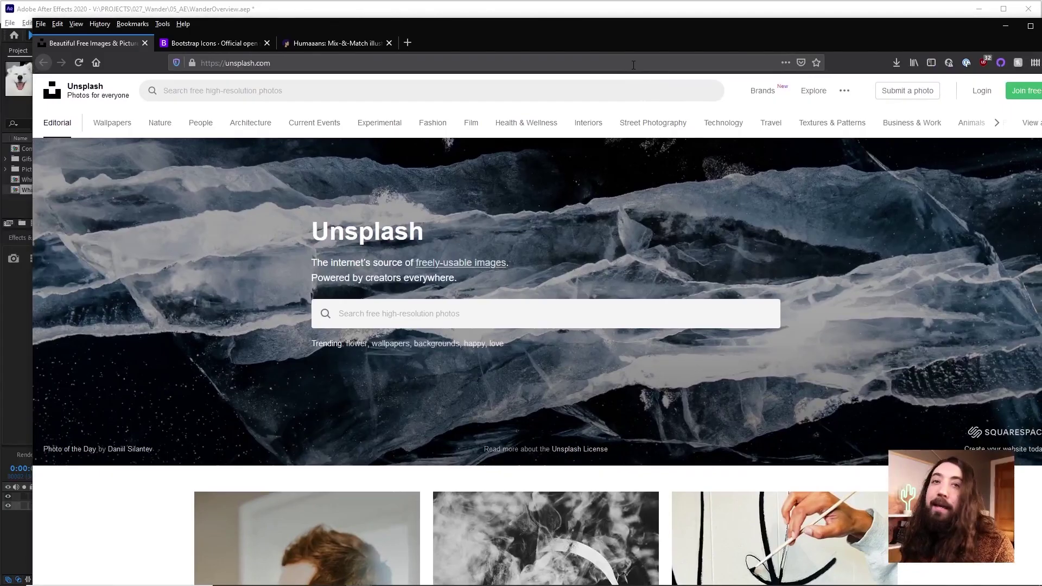
{"action": "left_click_drag", "start_coordinate": [311, 263], "coordinate": [465, 298]}
{"action": "left_click", "coordinate": [480, 286]}
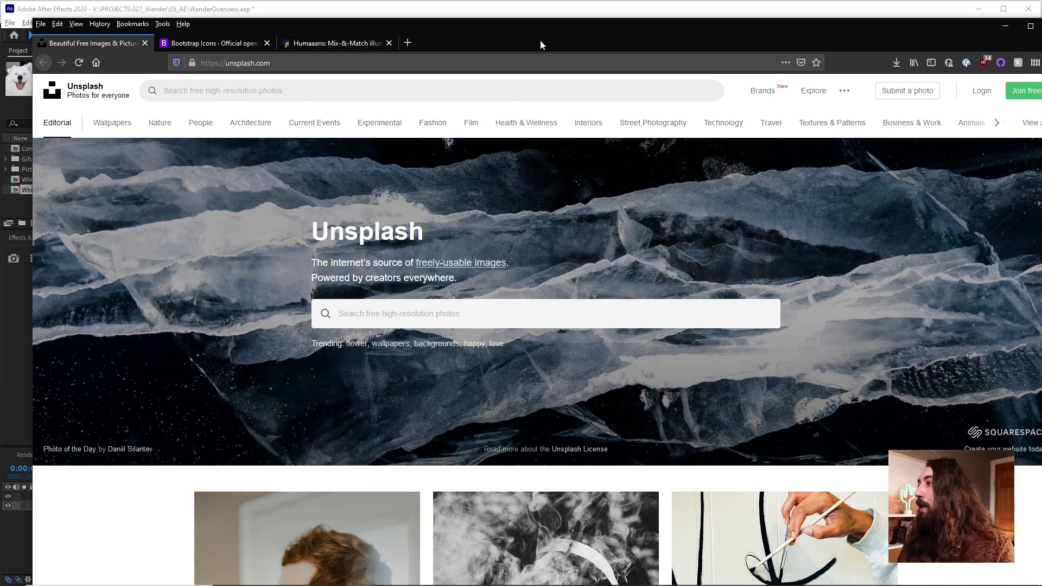
Switch to the Humaaans site and highlight its CC0 free-use licence line
{"action": "left_click_drag", "start_coordinate": [541, 42], "coordinate": [544, 44]}
{"action": "left_click", "coordinate": [338, 44]}
{"action": "scroll", "coordinate": [584, 278], "scroll_direction": "up", "scroll_amount": 4}
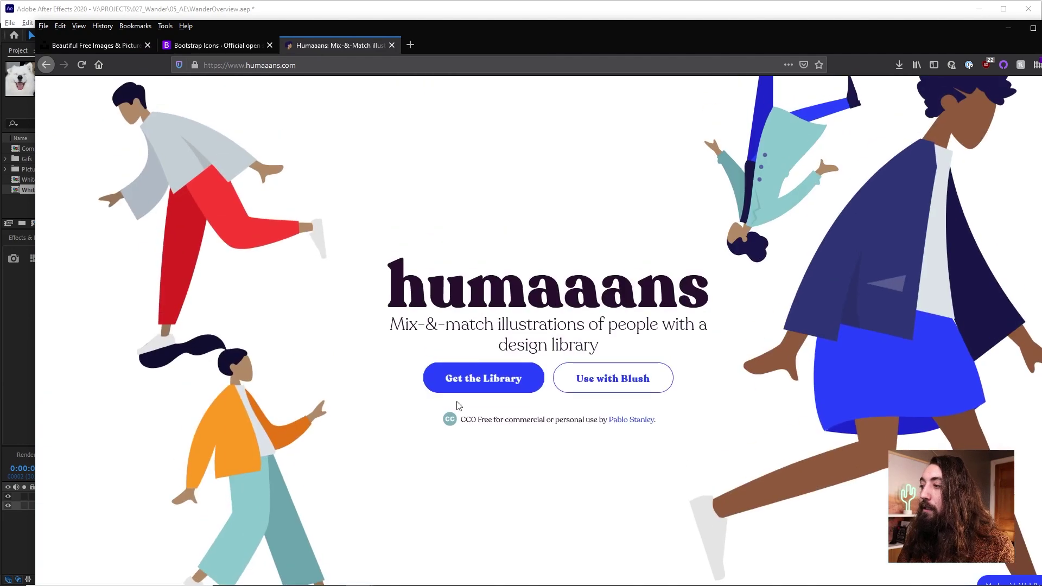
{"action": "left_click_drag", "start_coordinate": [470, 420], "coordinate": [591, 421]}
{"action": "left_click", "coordinate": [592, 421]}
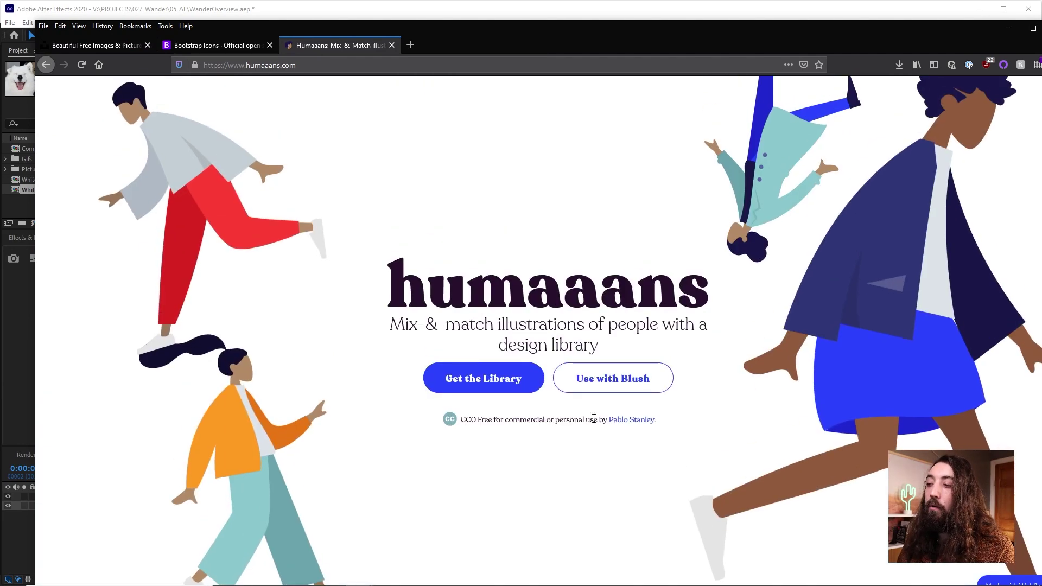
List Wander's icon libraries, view the Bootstrap Icons website description, then return to After Effects
{"action": "key", "text": "alt+Tab"}
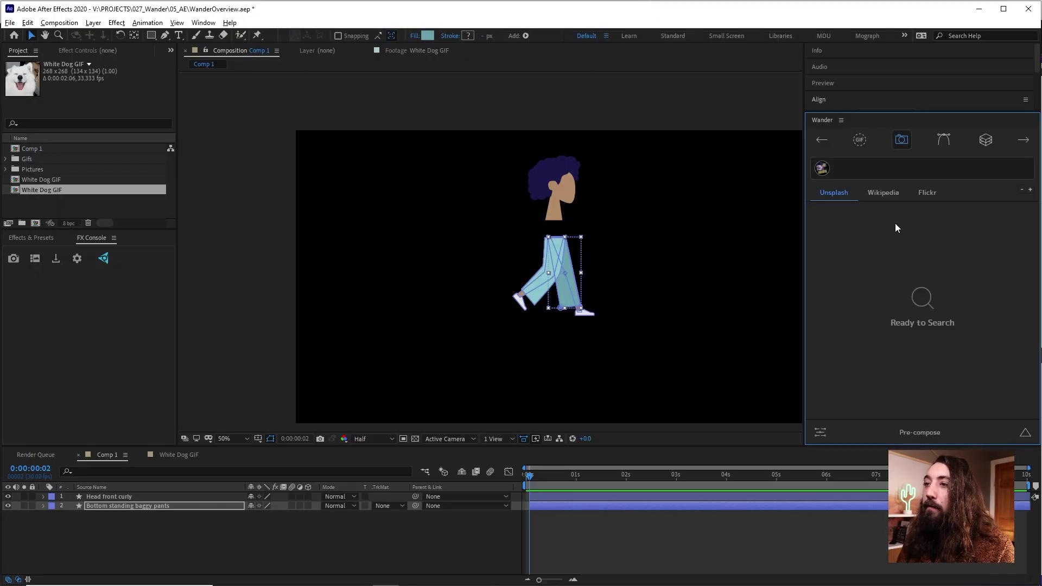
{"action": "left_click", "coordinate": [937, 146]}
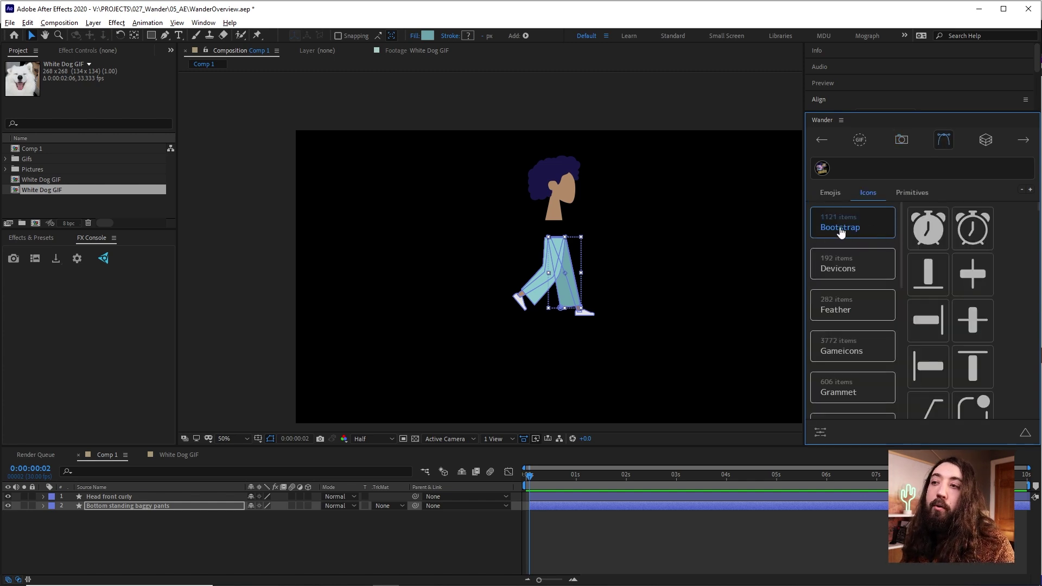
{"action": "left_click", "coordinate": [875, 229]}
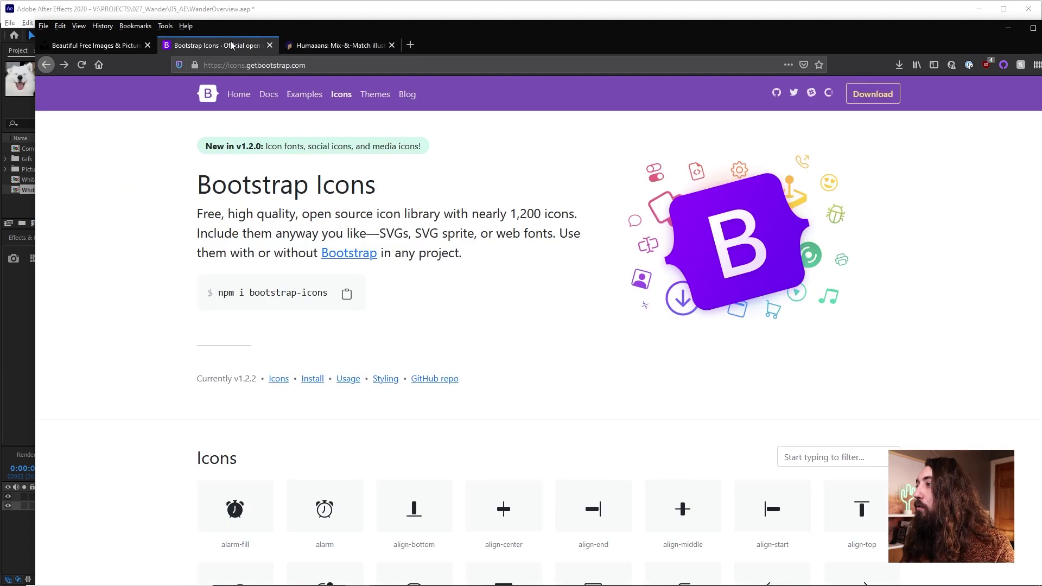
{"action": "left_click_drag", "start_coordinate": [187, 213], "coordinate": [556, 260]}
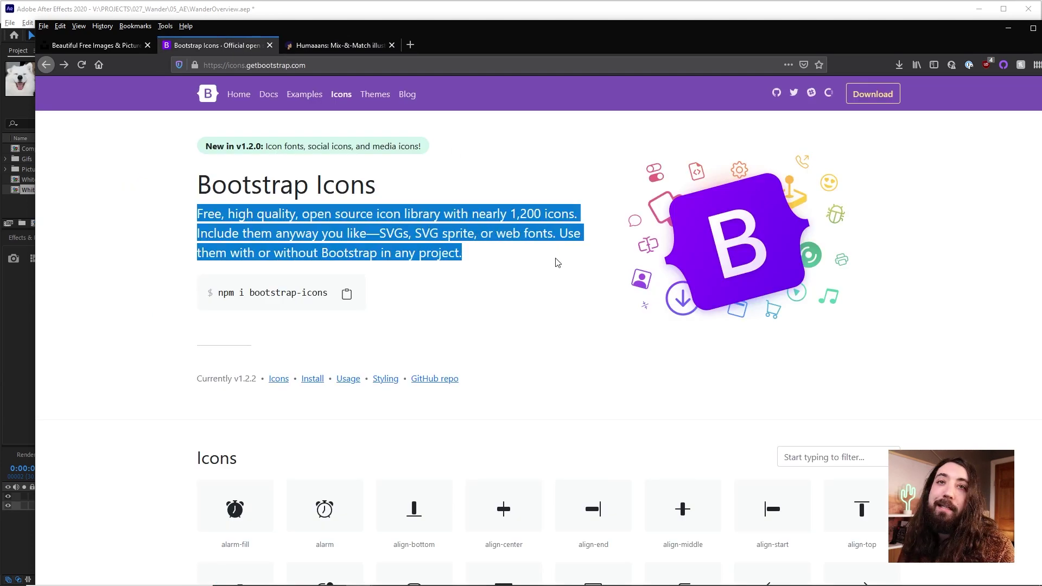
{"action": "left_click", "coordinate": [753, 18]}
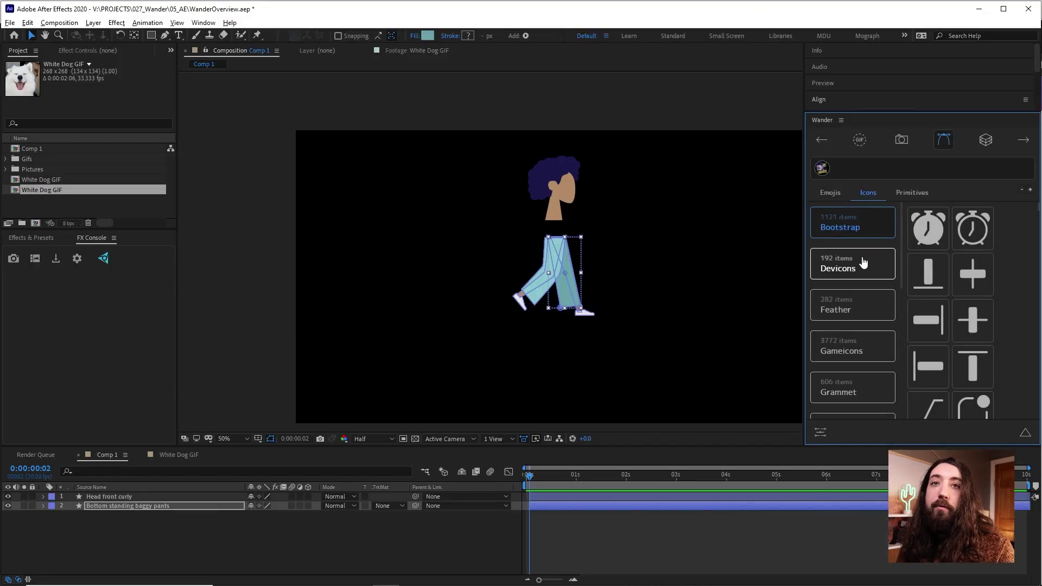
Search Wander's GIFs for 'dog', add the first result and move it up-left of the character
{"action": "left_click", "coordinate": [860, 140]}
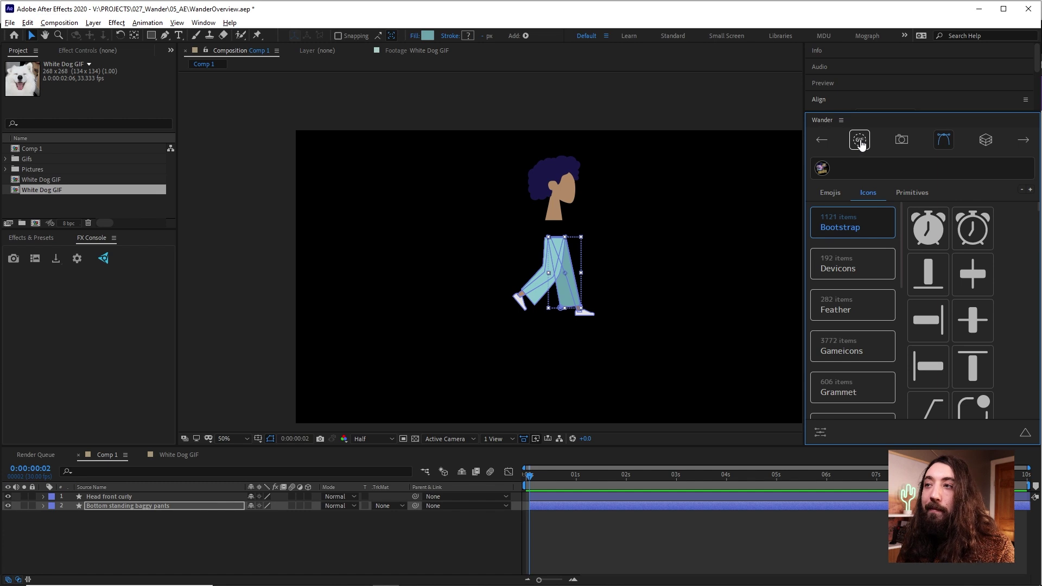
{"action": "left_click", "coordinate": [826, 193]}
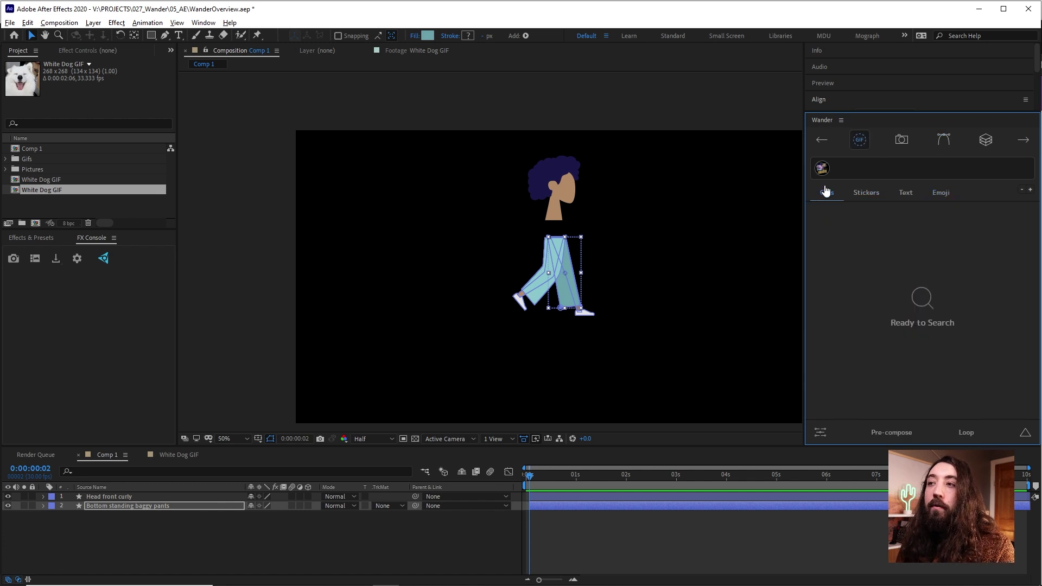
{"action": "left_click", "coordinate": [867, 172]}
{"action": "type", "text": "dog"}
{"action": "key", "text": "Return"}
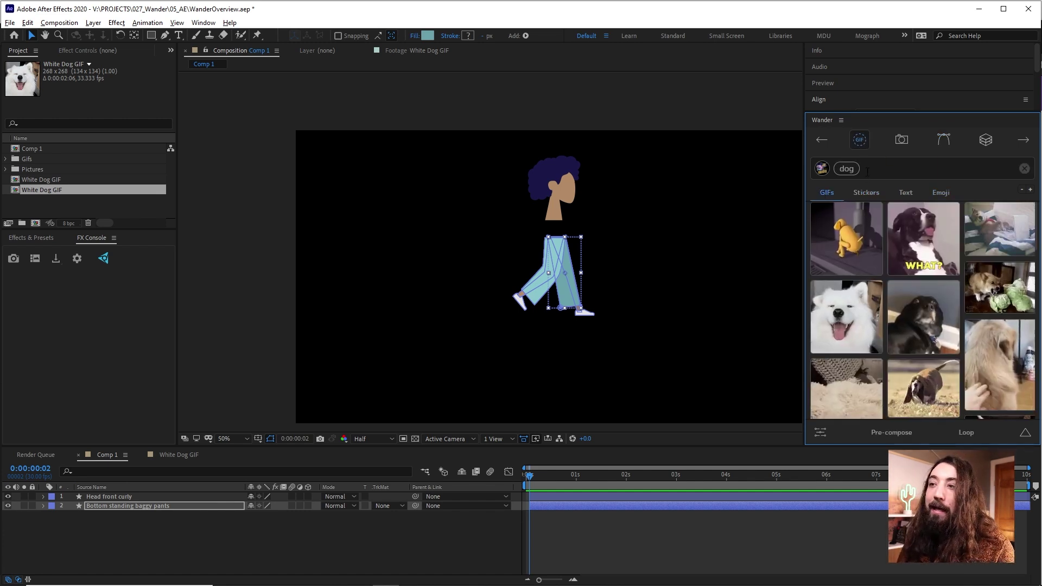
{"action": "left_click", "coordinate": [861, 236]}
{"action": "left_click_drag", "start_coordinate": [589, 279], "coordinate": [465, 223]}
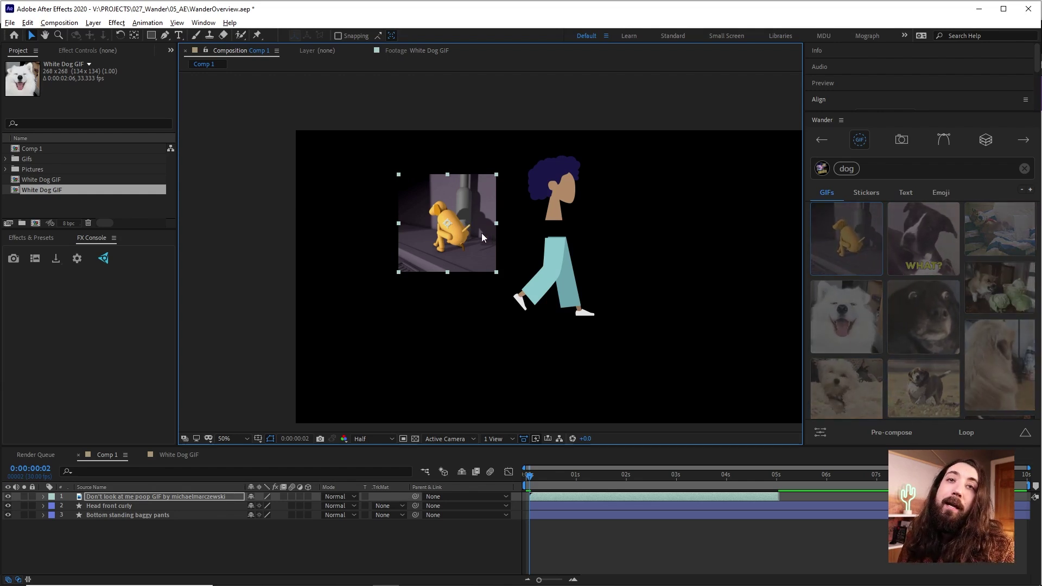
Preview the GIF by moving the time to 0:00:03:02, then back to 0:00:02:20
{"action": "left_click", "coordinate": [679, 474]}
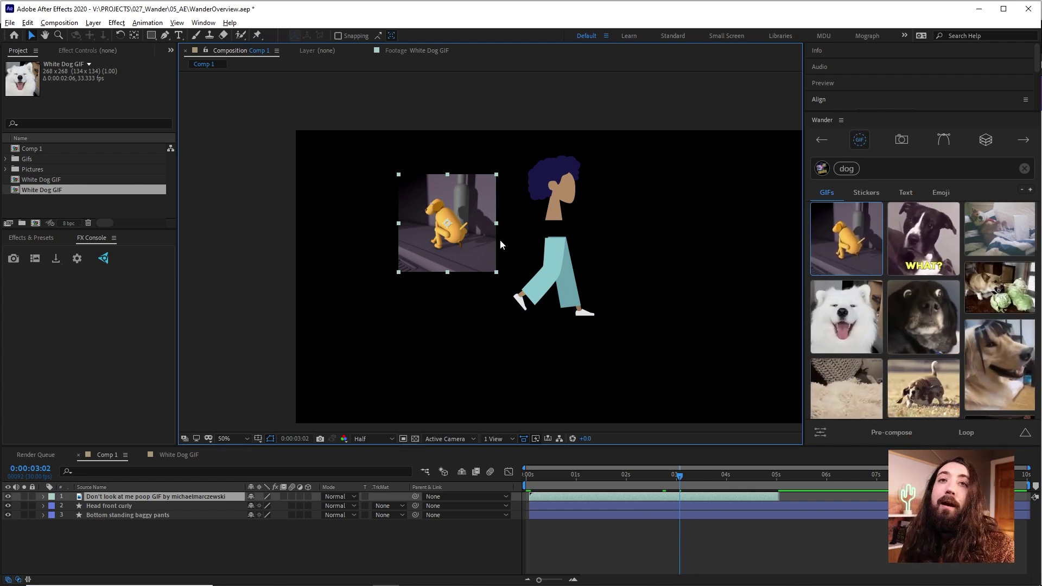
{"action": "key", "text": "shift+Page_Up"}
{"action": "key", "text": "Page_Up"}
{"action": "key", "text": "Page_Up"}
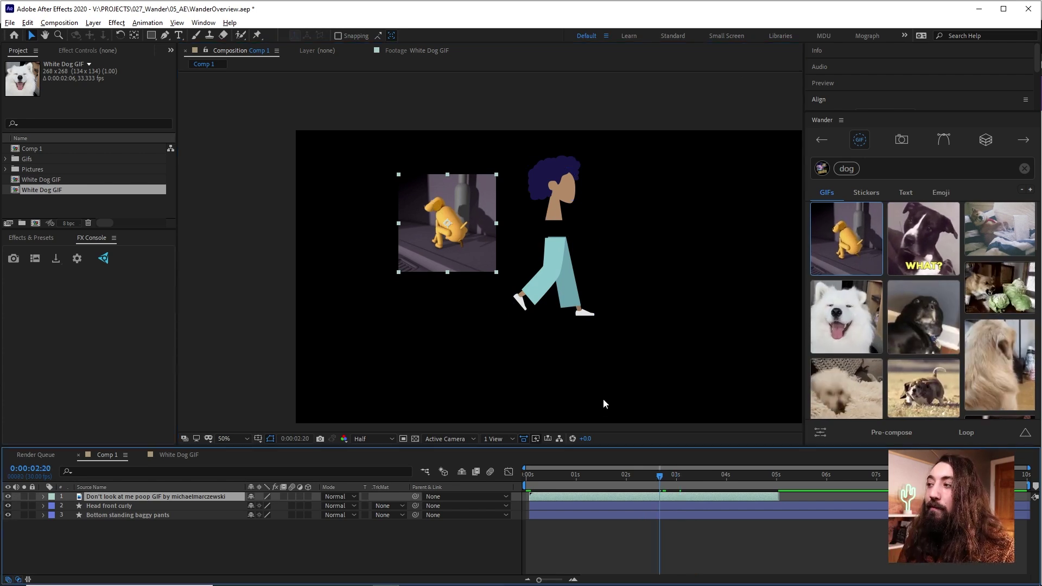
Clear the dog search and delete the dog GIF layer from Comp 1
{"action": "left_click", "coordinate": [1024, 168]}
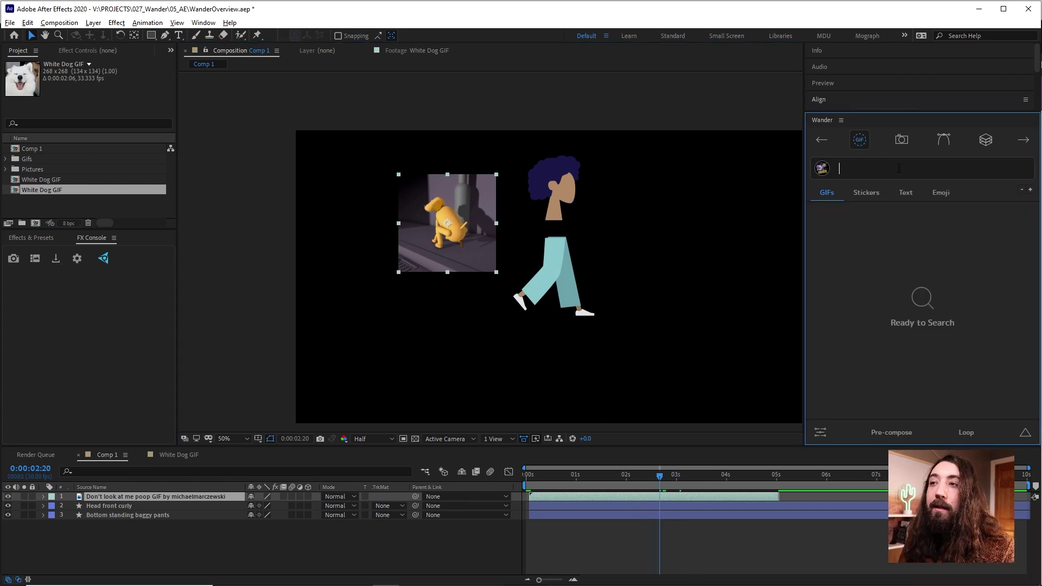
{"action": "left_click", "coordinate": [438, 191]}
{"action": "key", "text": "Delete"}
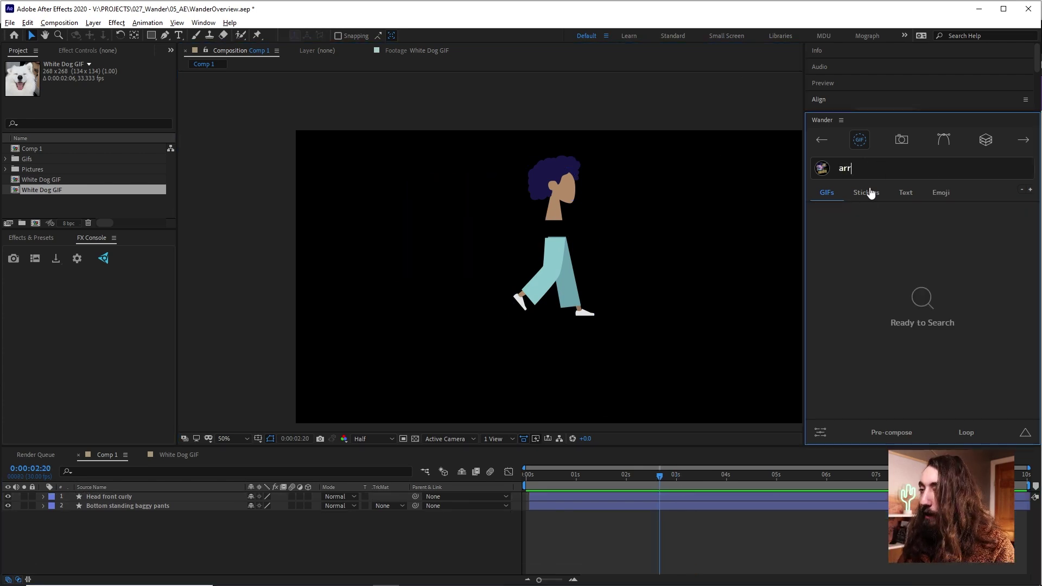
Add the white straight arrow sticker, check the Text and Emoji arrow results, then clear the search
{"action": "left_click", "coordinate": [865, 193]}
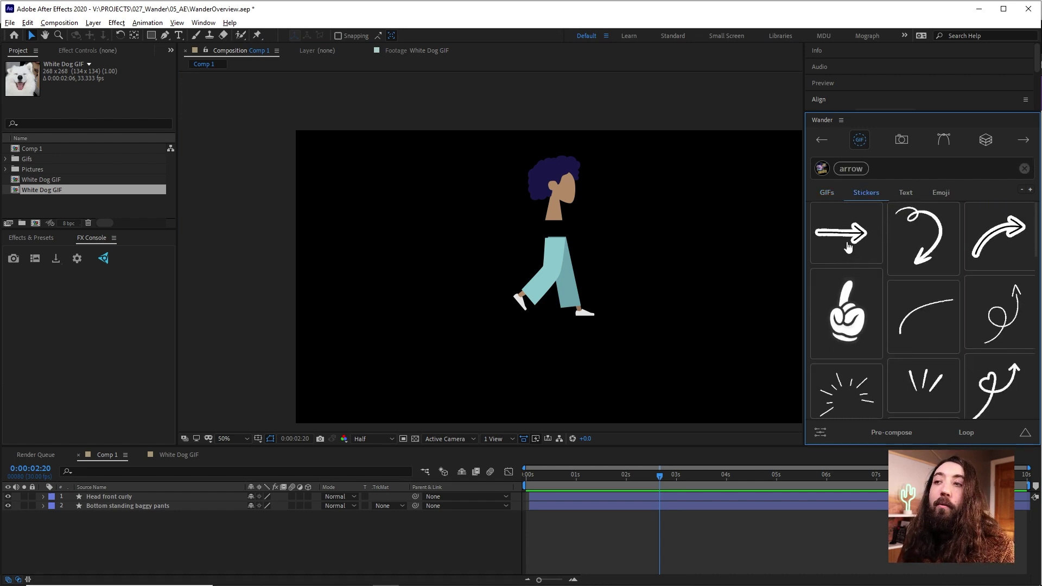
{"action": "left_click", "coordinate": [848, 247]}
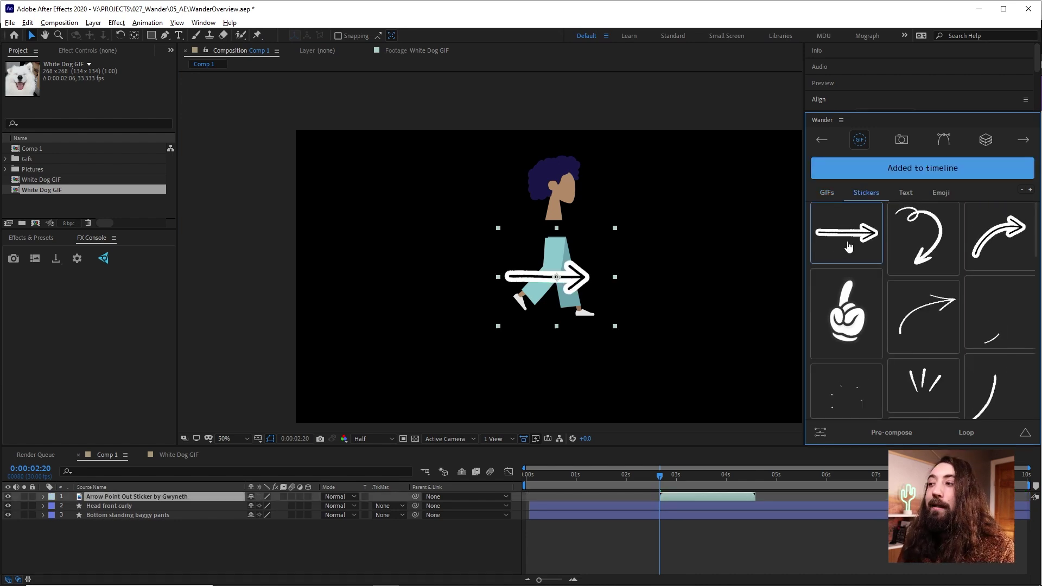
{"action": "left_click", "coordinate": [906, 194]}
{"action": "left_click", "coordinate": [939, 193]}
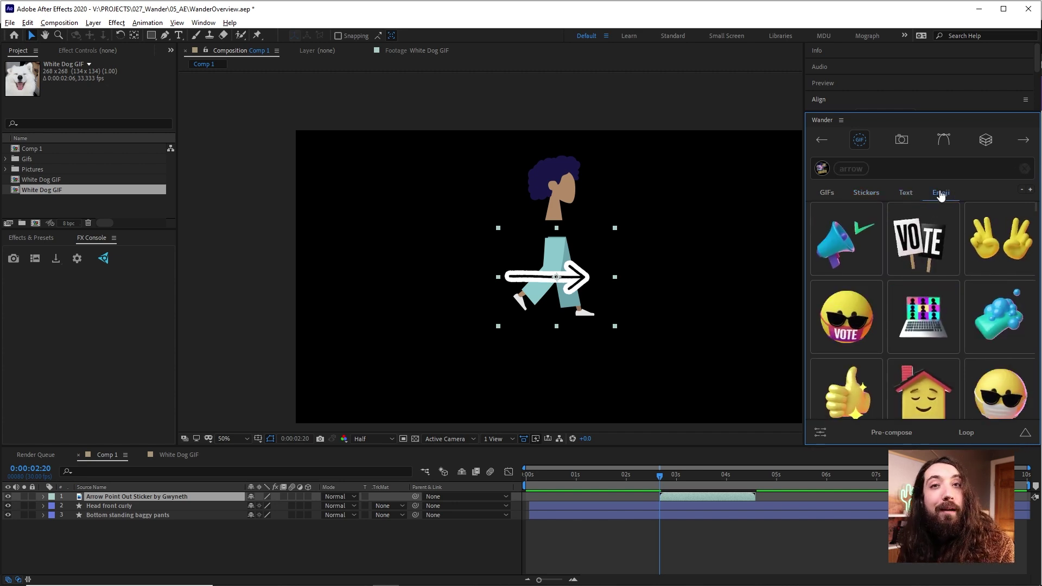
{"action": "left_click", "coordinate": [907, 189]}
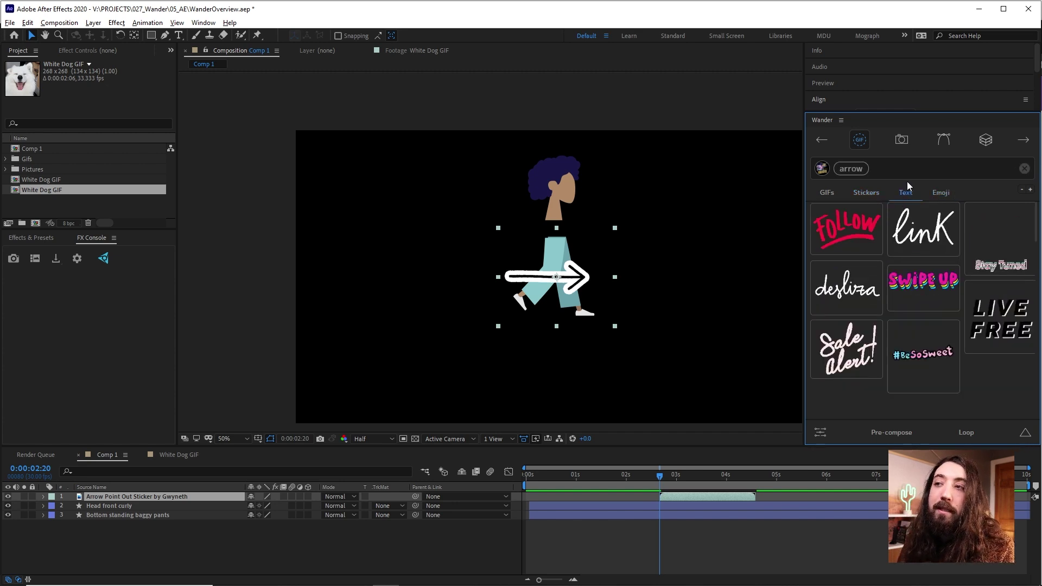
{"action": "left_click", "coordinate": [1023, 168]}
{"action": "left_click", "coordinate": [902, 142]}
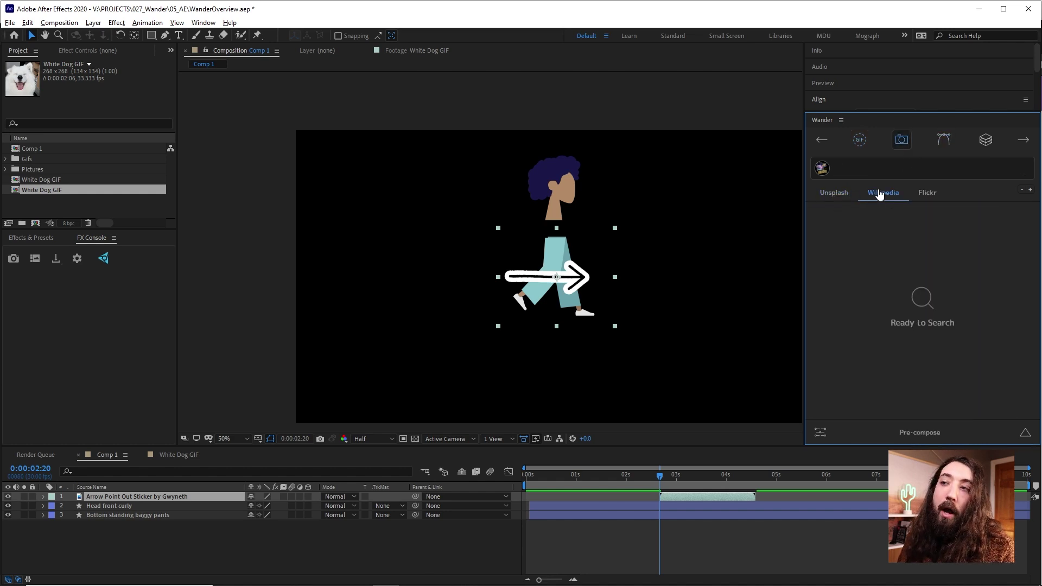
Browse Wander's vector icon libraries and open the 198-item Octicons set to view its arrows
{"action": "left_click", "coordinate": [943, 140]}
{"action": "scroll", "coordinate": [854, 296], "scroll_direction": "down", "scroll_amount": 10}
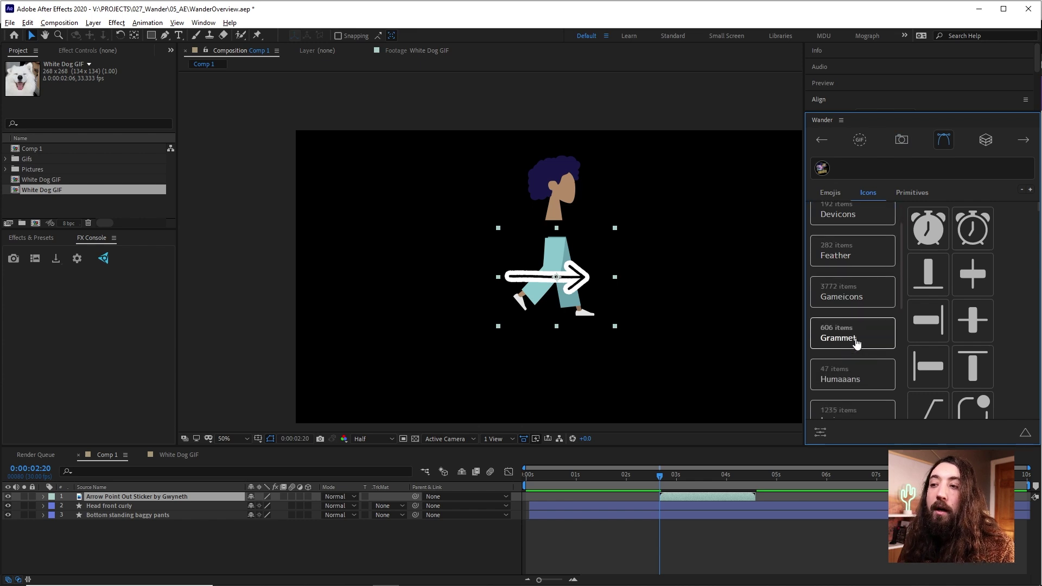
{"action": "scroll", "coordinate": [866, 234], "scroll_direction": "up", "scroll_amount": 2}
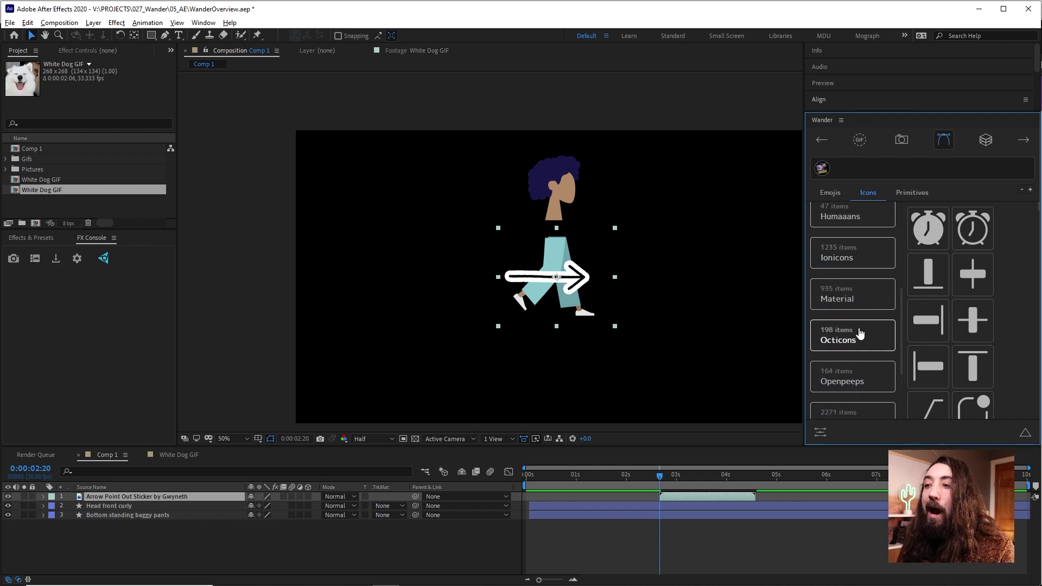
{"action": "left_click", "coordinate": [860, 328]}
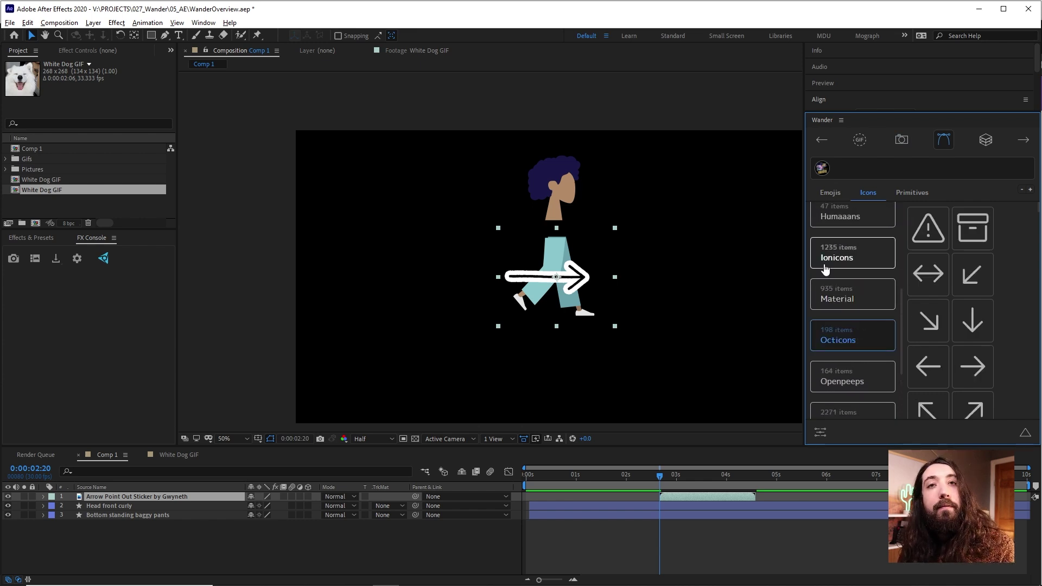